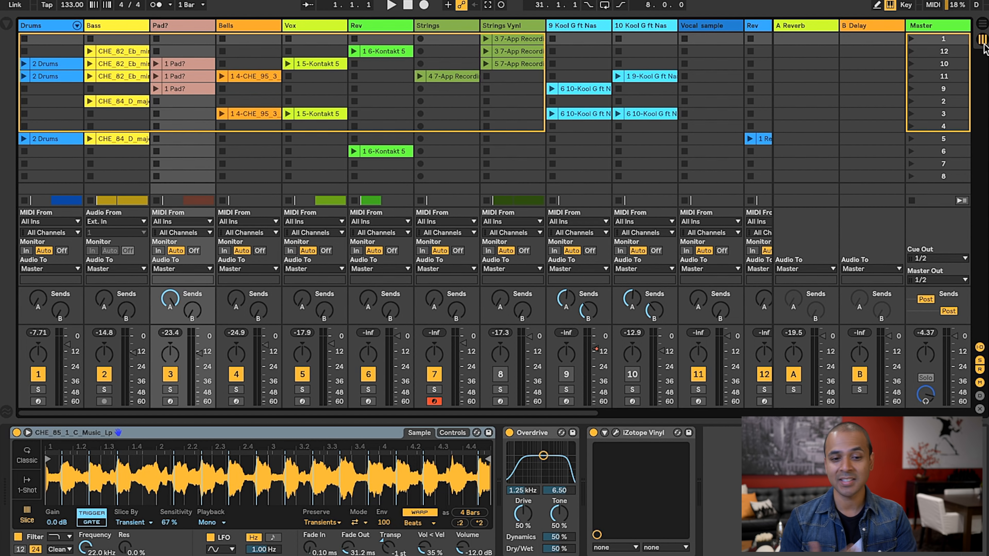
Look at the track's arrangement timeline and return to the session clip grid
{"action": "left_click", "coordinate": [981, 26]}
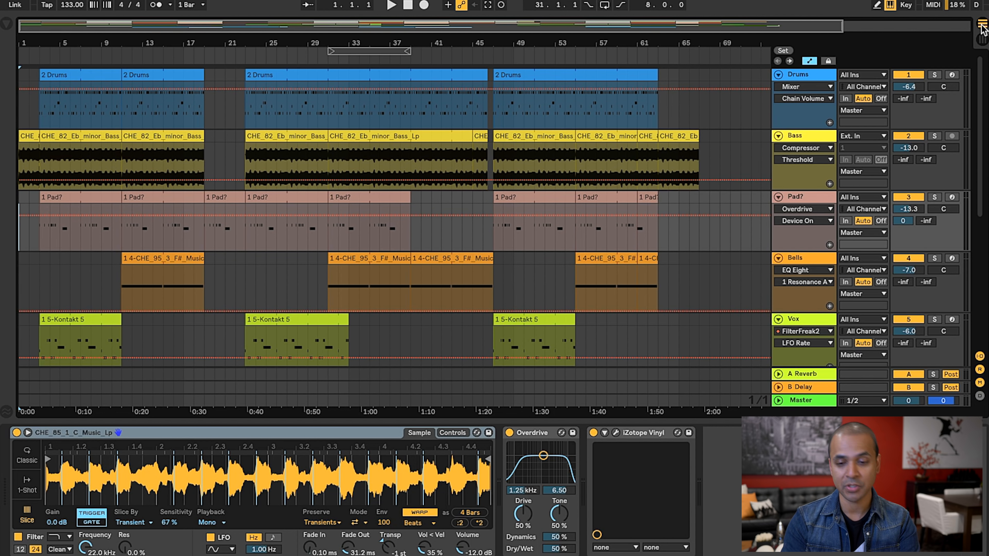
{"action": "left_click", "coordinate": [982, 26]}
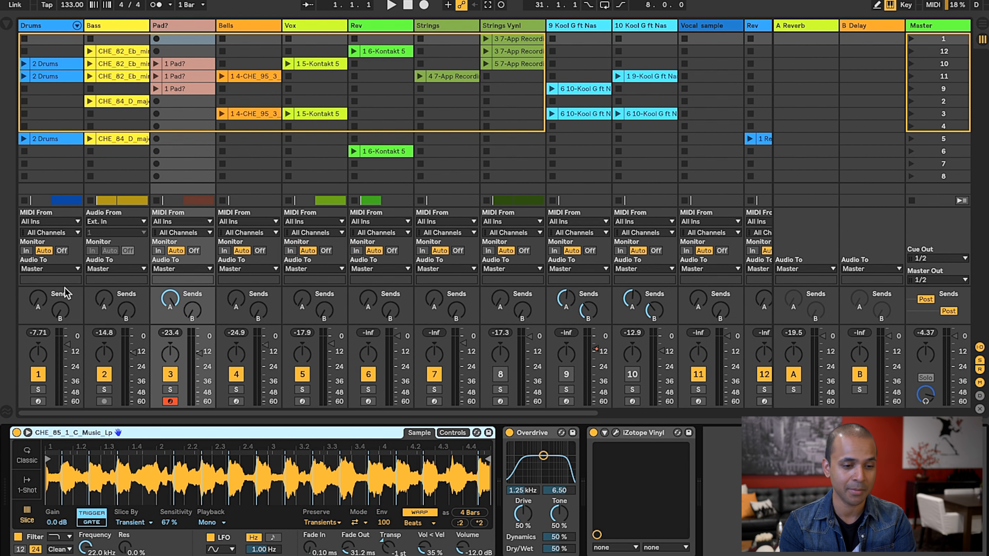
Compare the Pad? track's CHE_85_1_C_Music_Lp sample in 1-Shot and Slice modes, ending in Slice mode
{"action": "left_click", "coordinate": [175, 26]}
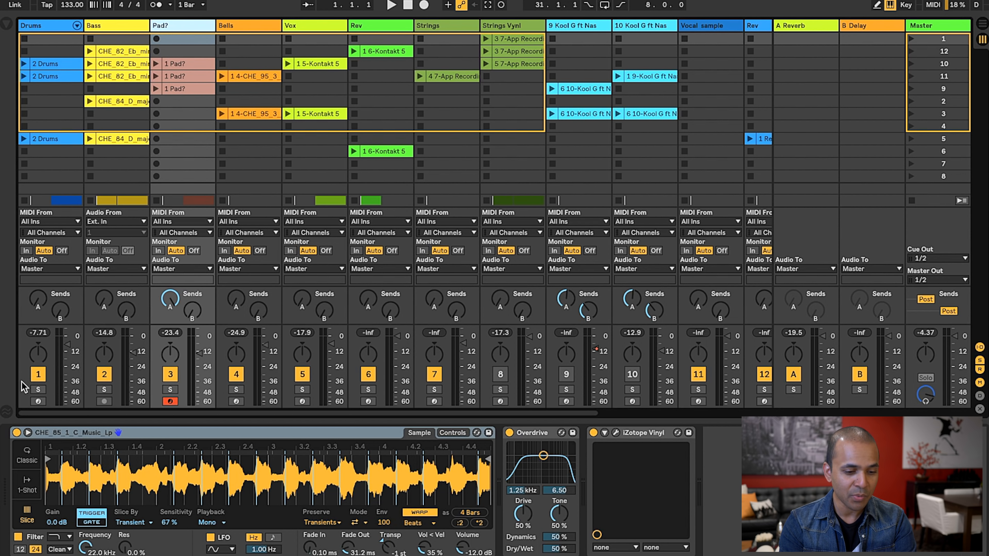
{"action": "left_click", "coordinate": [208, 434]}
{"action": "left_click", "coordinate": [26, 485]}
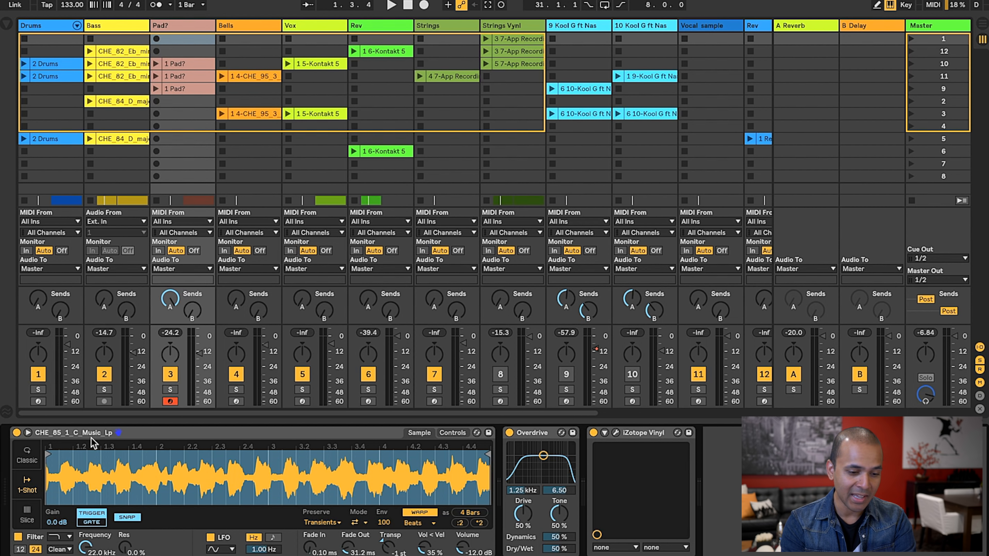
{"action": "left_click", "coordinate": [197, 433]}
{"action": "left_click", "coordinate": [40, 516]}
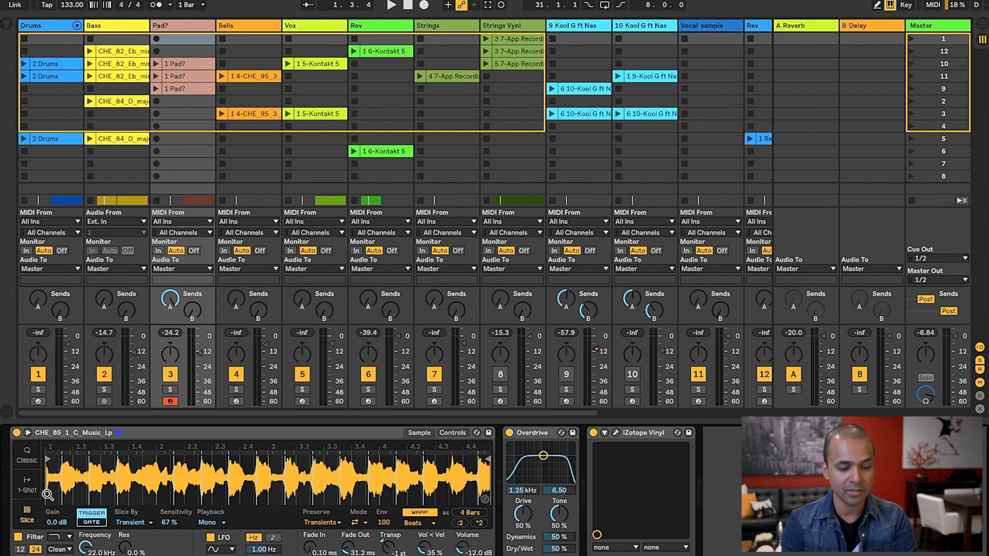
Audition the Pad? clip in scene 10 with the Pad? track selected
{"action": "left_click", "coordinate": [156, 64]}
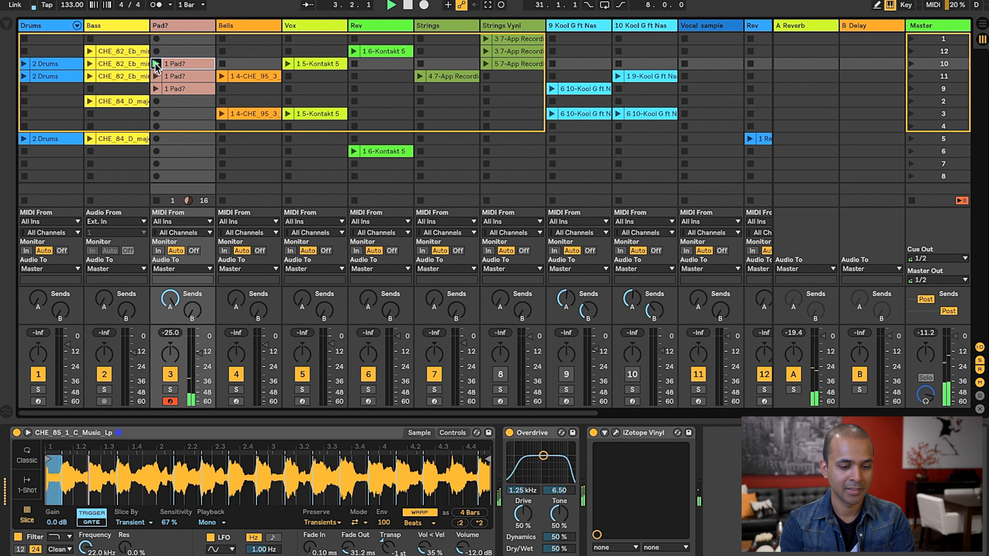
{"action": "left_click", "coordinate": [179, 26]}
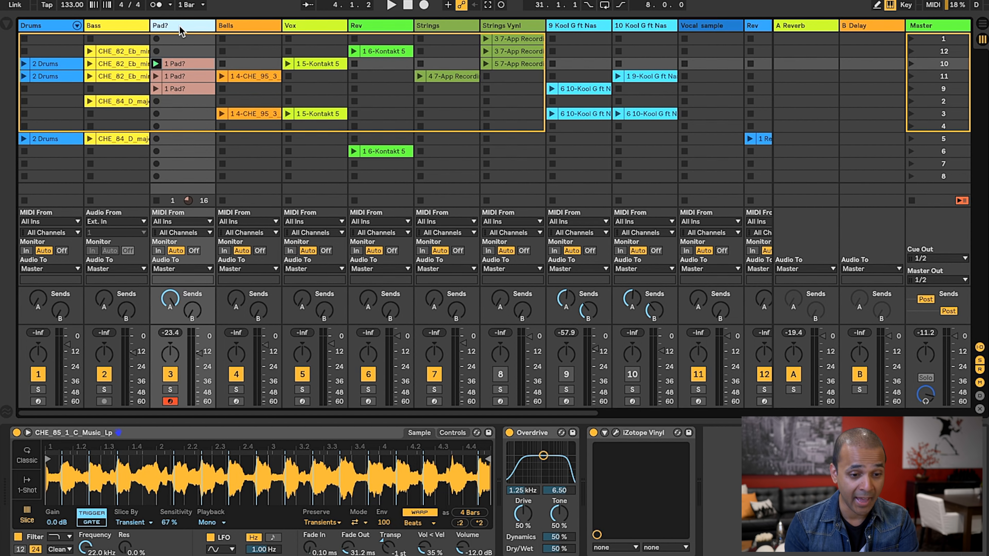
Select the Bass track, stop the Pad? clip and audition the Bass clip in scene 12 on its own
{"action": "left_click", "coordinate": [102, 28]}
{"action": "left_click", "coordinate": [125, 51]}
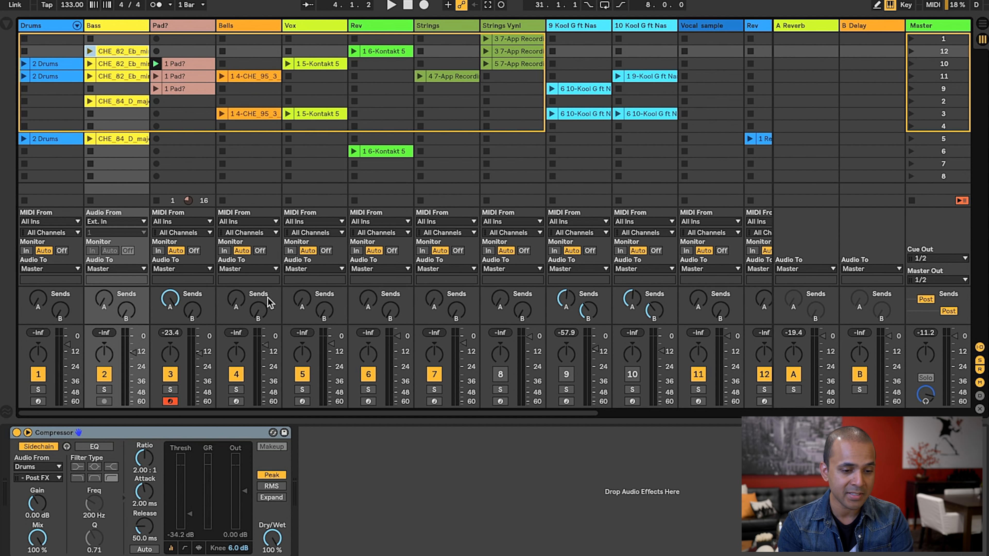
{"action": "left_click", "coordinate": [156, 200]}
{"action": "left_click", "coordinate": [91, 52]}
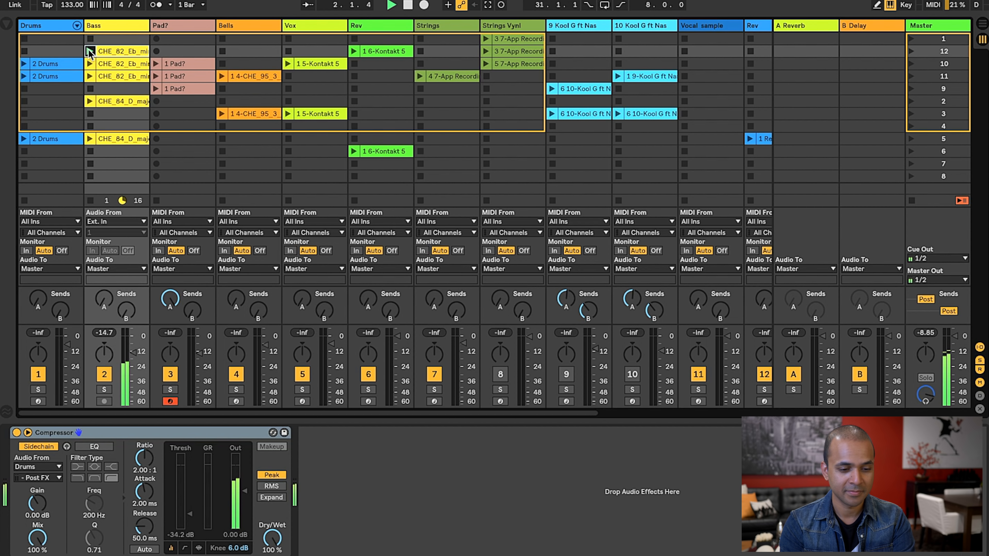
{"action": "left_click", "coordinate": [91, 201]}
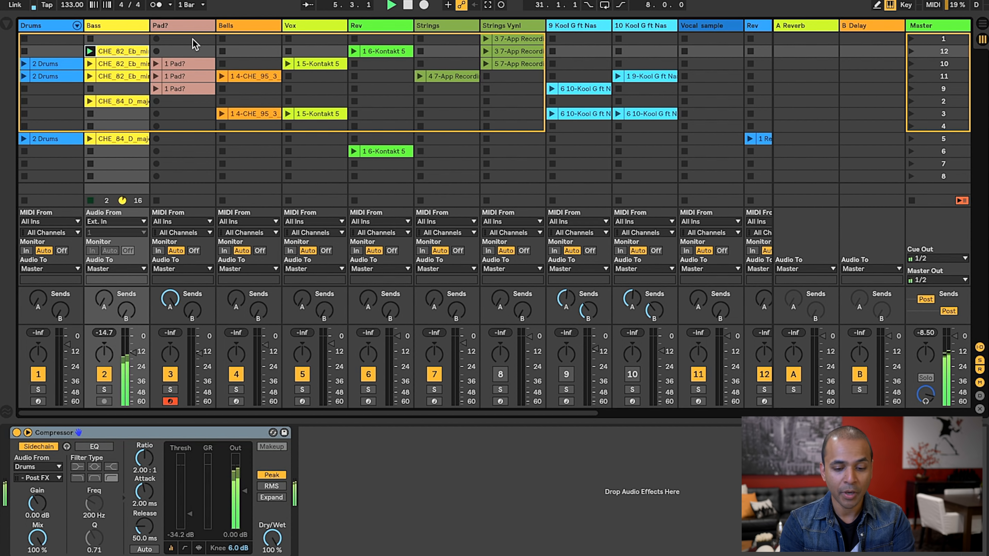
Raise the system volume and play the scene 12 Bass clip together with the scene 10 Pad? clip
{"action": "key", "text": "XF86AudioRaiseVolume"}
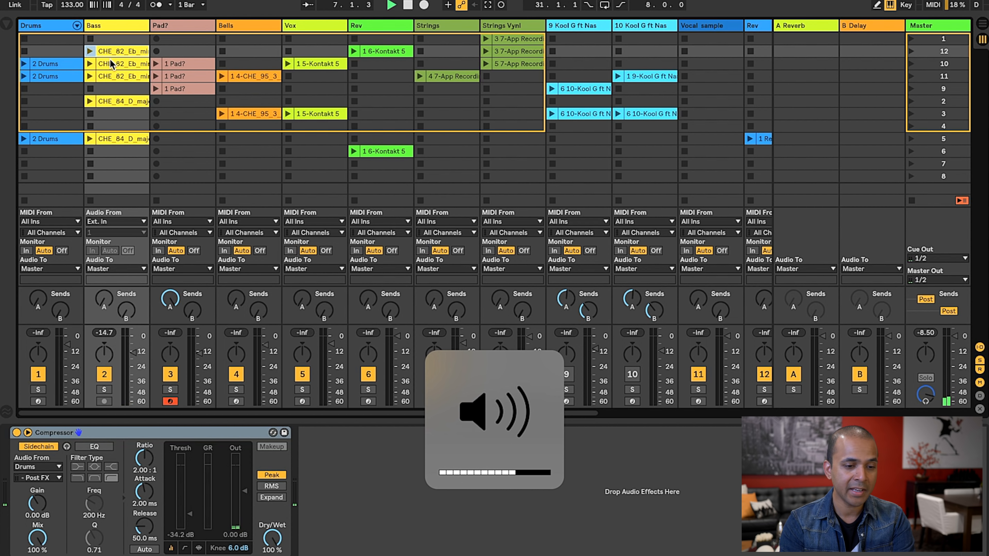
{"action": "left_click", "coordinate": [91, 51]}
{"action": "left_click", "coordinate": [156, 64]}
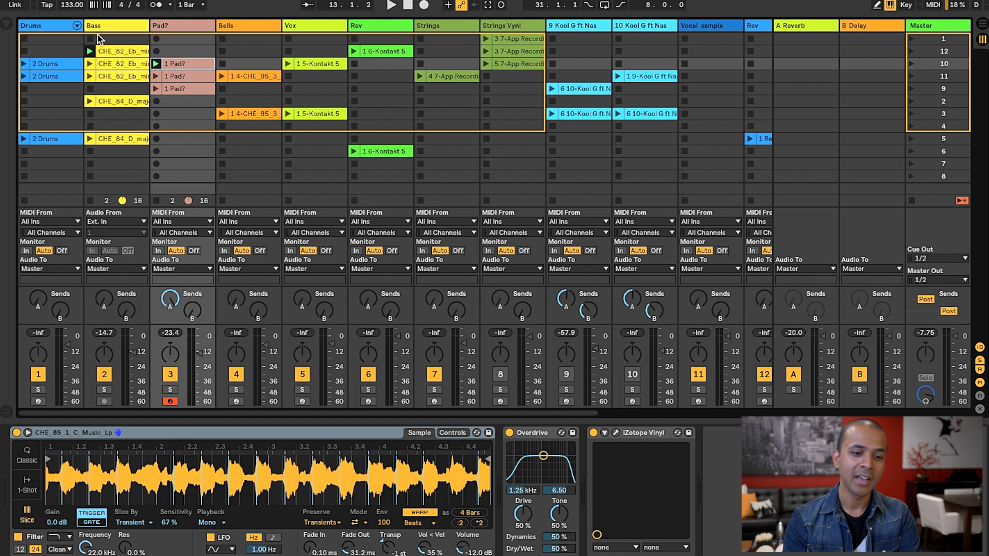
Select the Bells clip in scene 11, stop all playing clips and launch the Bells clip
{"action": "left_click", "coordinate": [249, 76]}
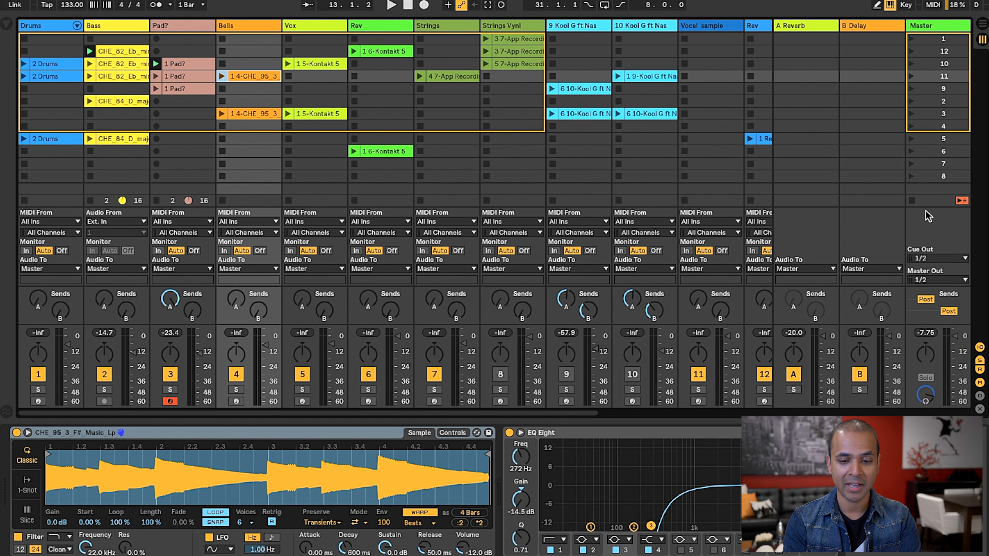
{"action": "left_click", "coordinate": [912, 201]}
{"action": "left_click", "coordinate": [221, 75]}
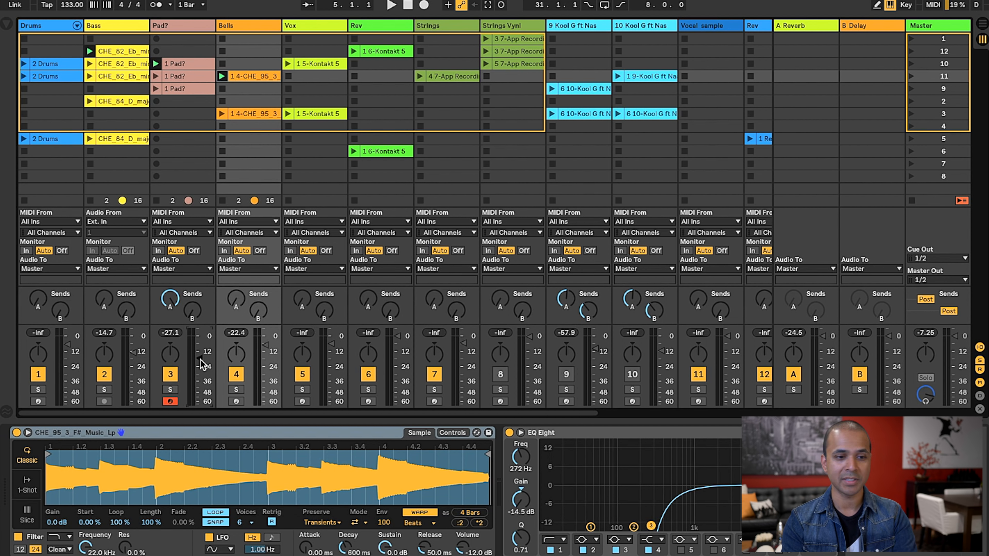
Examine the scene 10 Drums clip's notes lane by lane: Kick Nebula Hard, Snare Trapped Noise, Percussion Block Abyss and Hihat Short Slice
{"action": "left_click", "coordinate": [58, 65]}
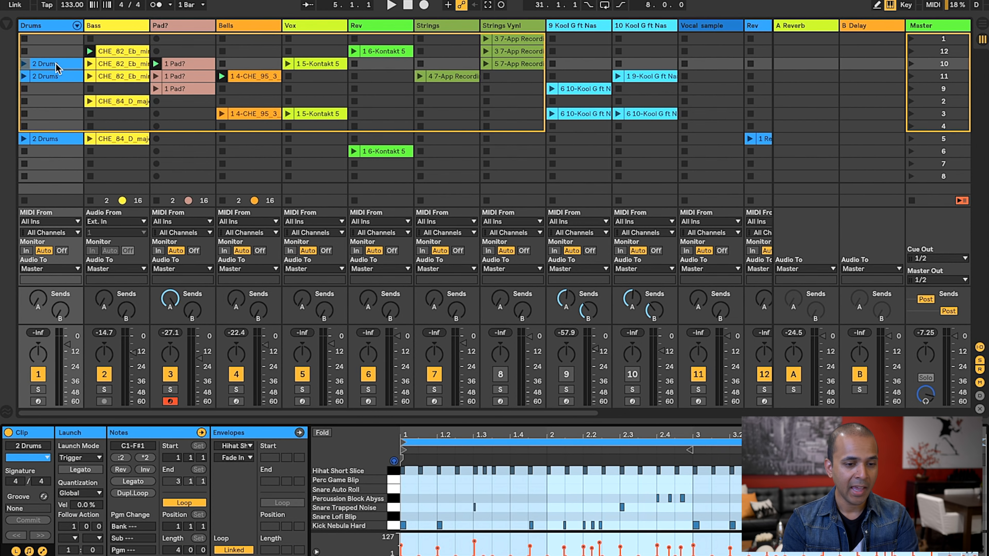
{"action": "key", "text": "shift+Tab"}
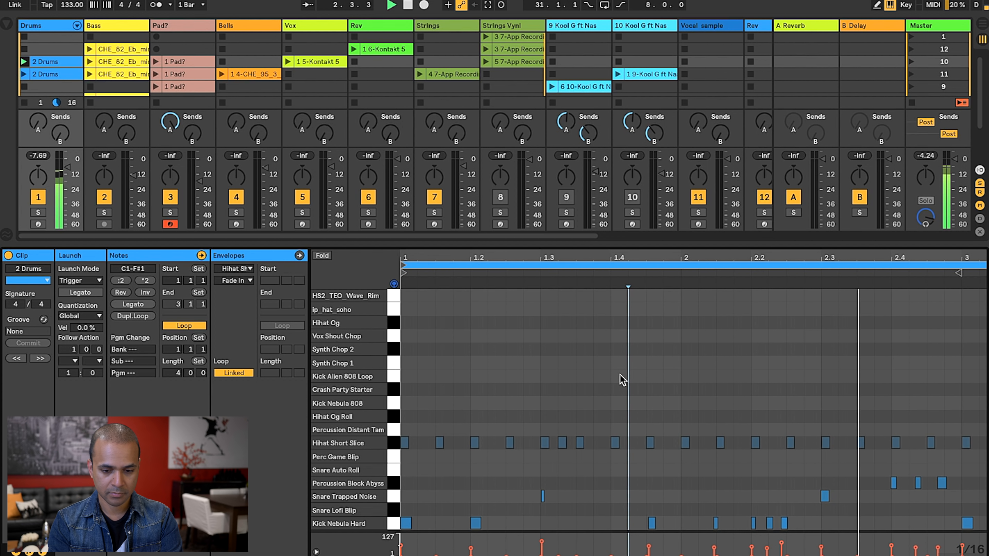
{"action": "left_click", "coordinate": [393, 523]}
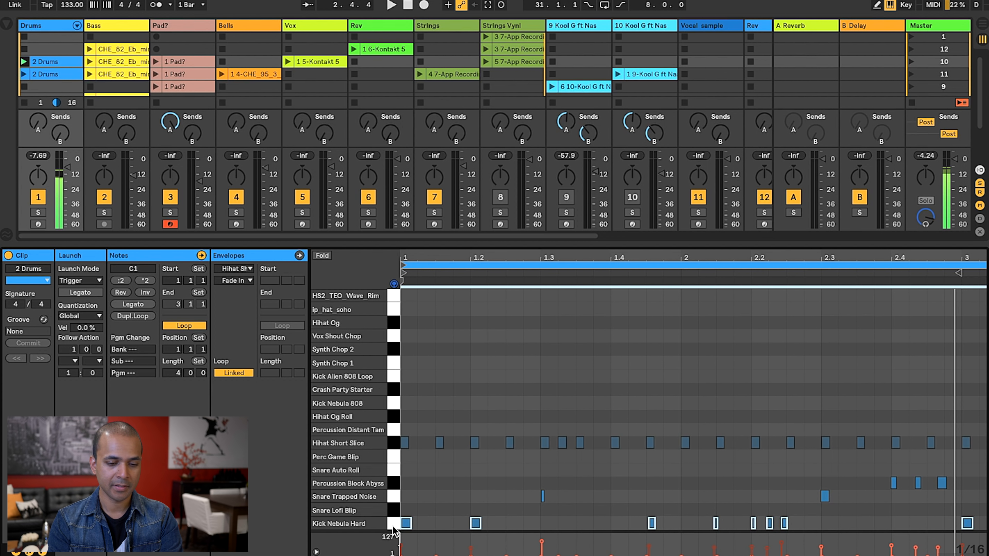
{"action": "left_click", "coordinate": [394, 498]}
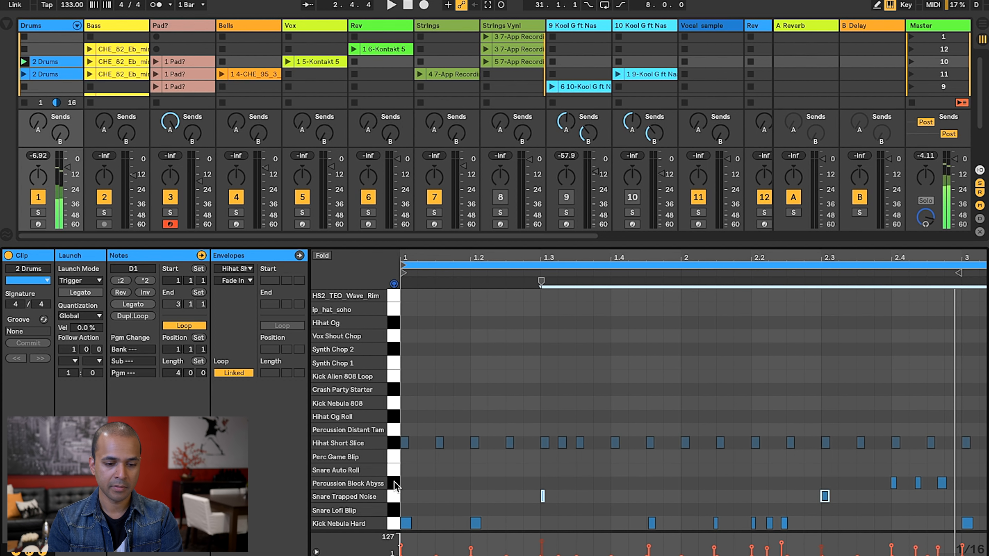
{"action": "key", "text": "ctrl+a"}
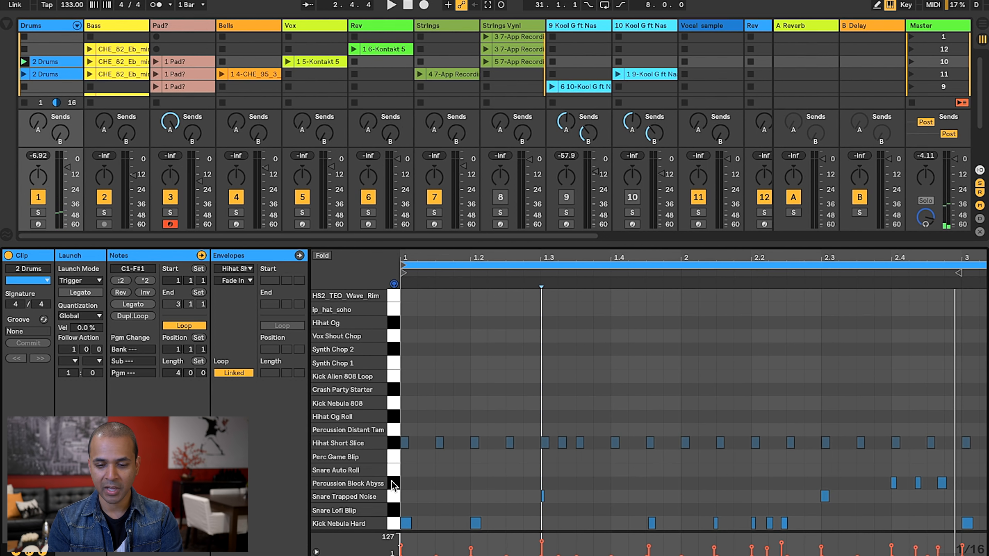
{"action": "left_click", "coordinate": [391, 481]}
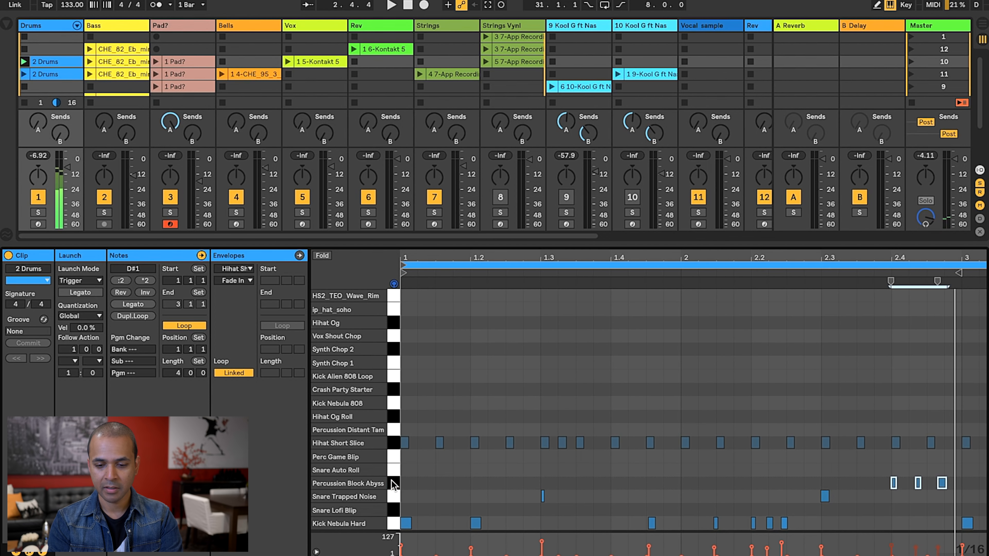
{"action": "left_click", "coordinate": [391, 447]}
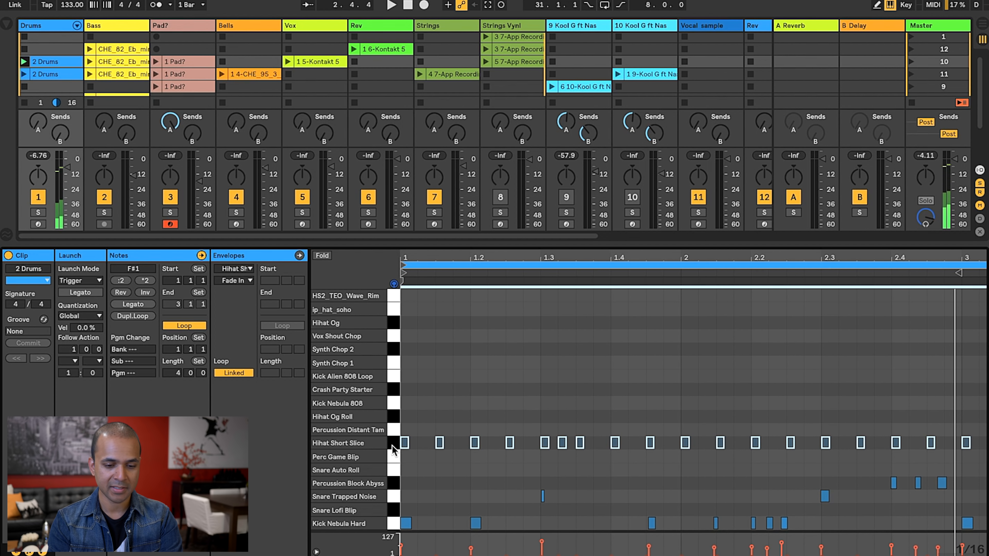
{"action": "left_click", "coordinate": [393, 447]}
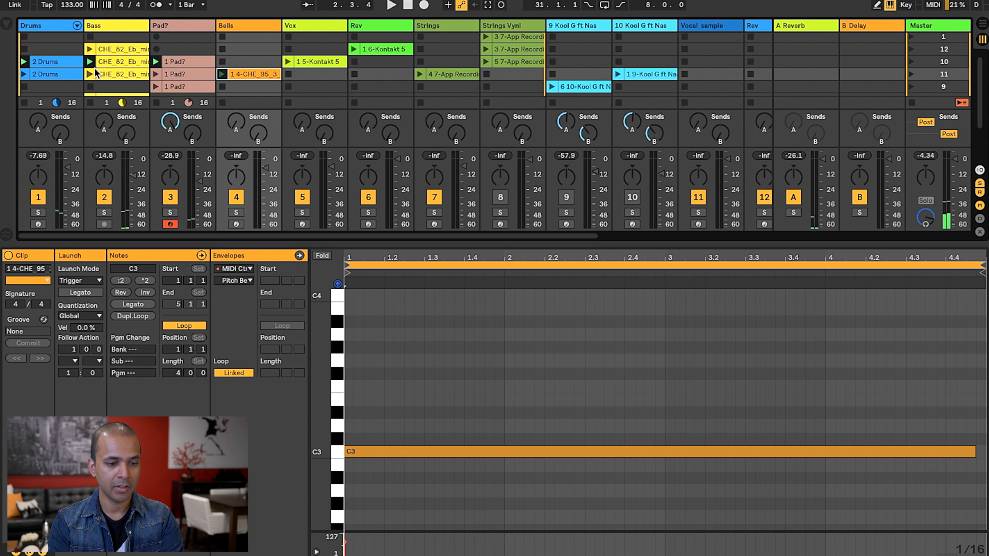
Show the Drums clip's notes while the beat plays, and shrink the clip editor to reveal the full session grid
{"action": "left_click", "coordinate": [65, 60]}
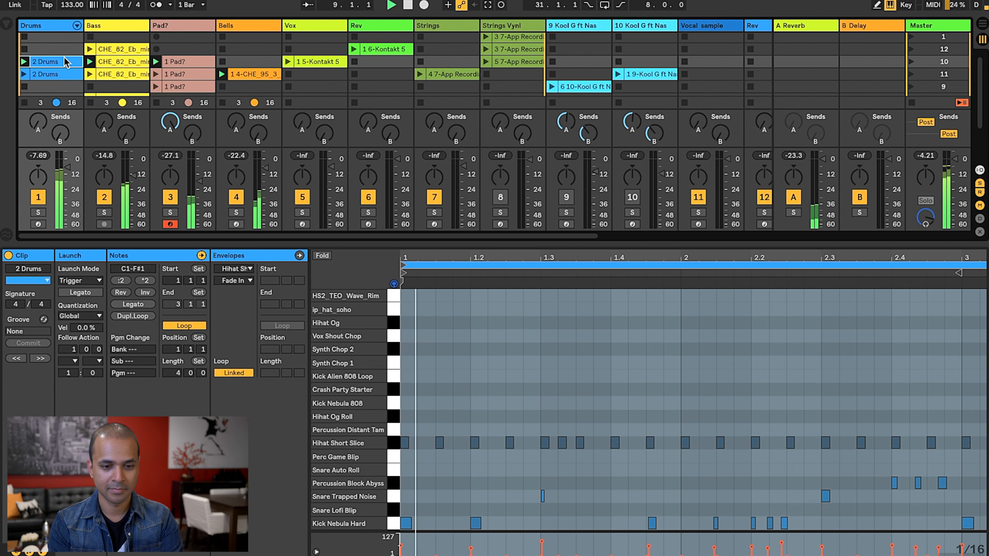
{"action": "left_click_drag", "start_coordinate": [468, 241], "coordinate": [468, 434]}
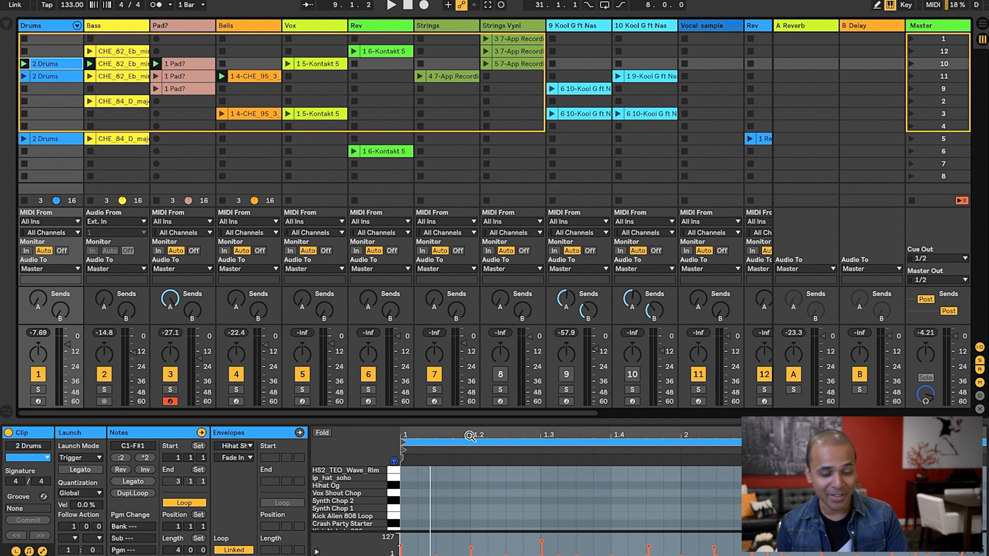
Inspect the Vox track's EXHALE instrument in Kontakt, browse the installed libraries and move the plug-in window clear of the Vox clips
{"action": "left_click", "coordinate": [320, 26]}
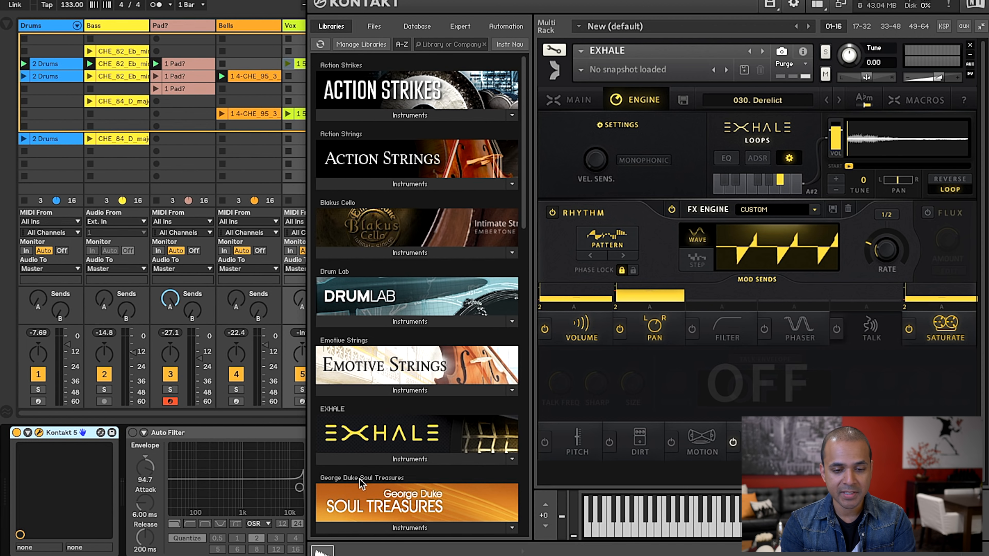
{"action": "scroll", "coordinate": [472, 399], "scroll_direction": "down", "scroll_amount": 10}
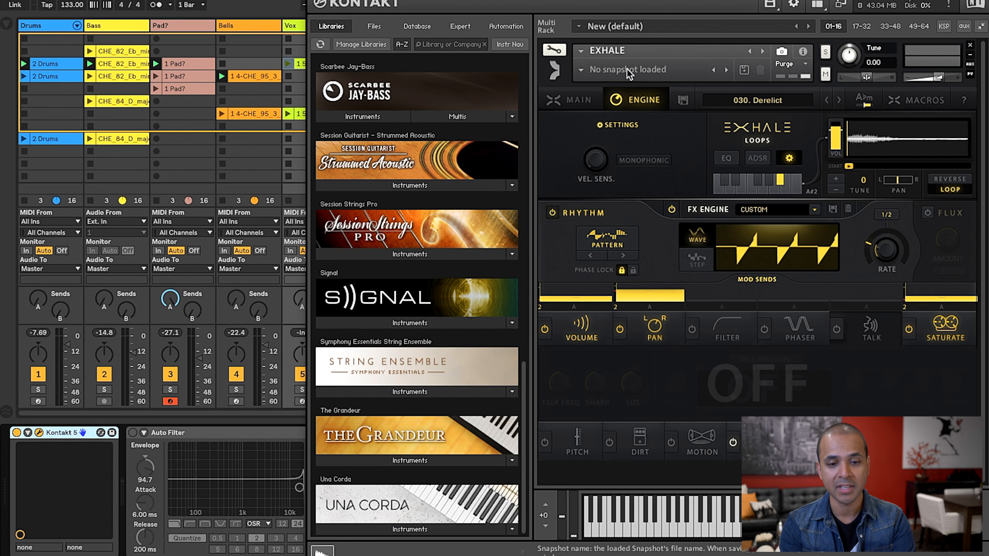
{"action": "left_click_drag", "start_coordinate": [655, 1], "coordinate": [537, 1]}
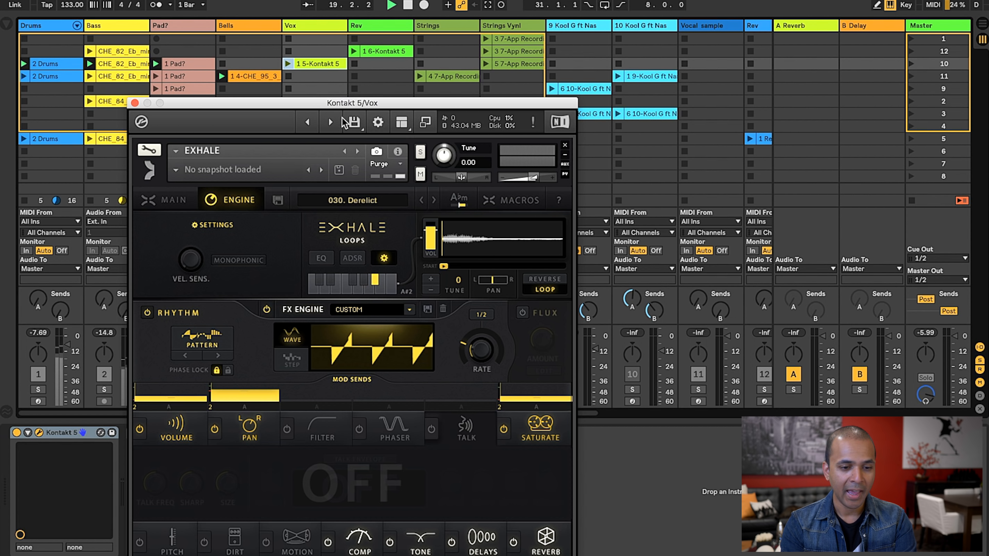
{"action": "left_click_drag", "start_coordinate": [322, 104], "coordinate": [668, 2]}
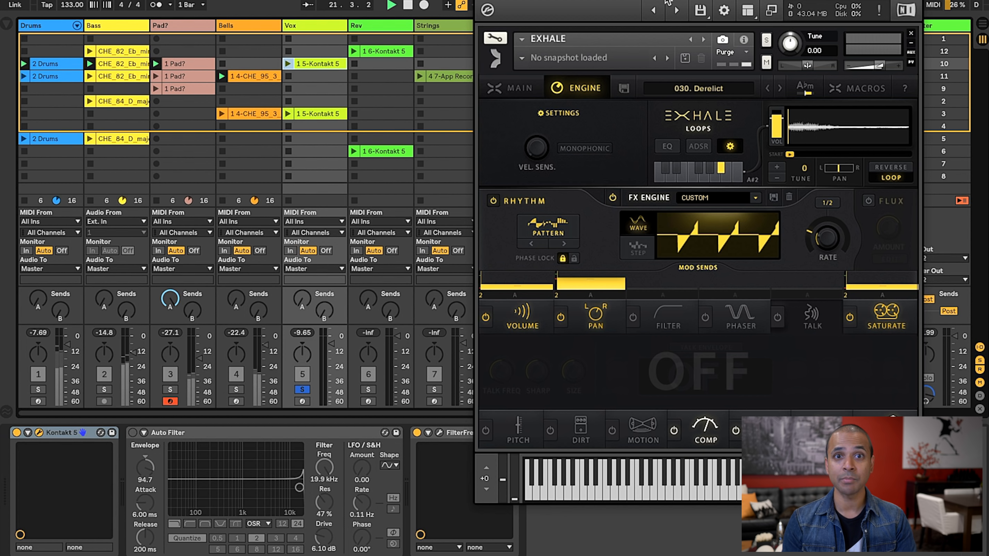
Open the Rev track's REV - Rises instrument in Kontakt, solo the track and play its clip in scene 12
{"action": "left_click", "coordinate": [380, 26]}
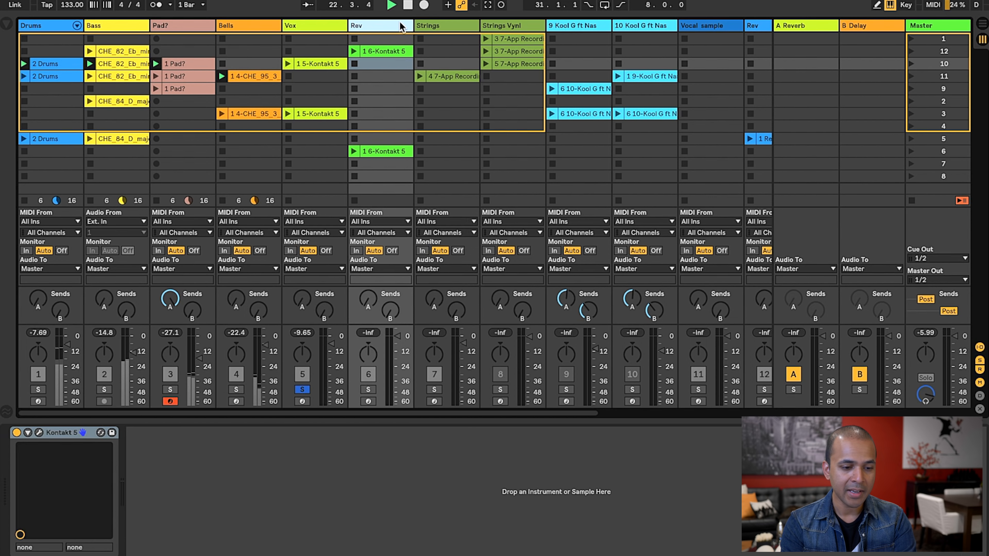
{"action": "left_click", "coordinate": [39, 433]}
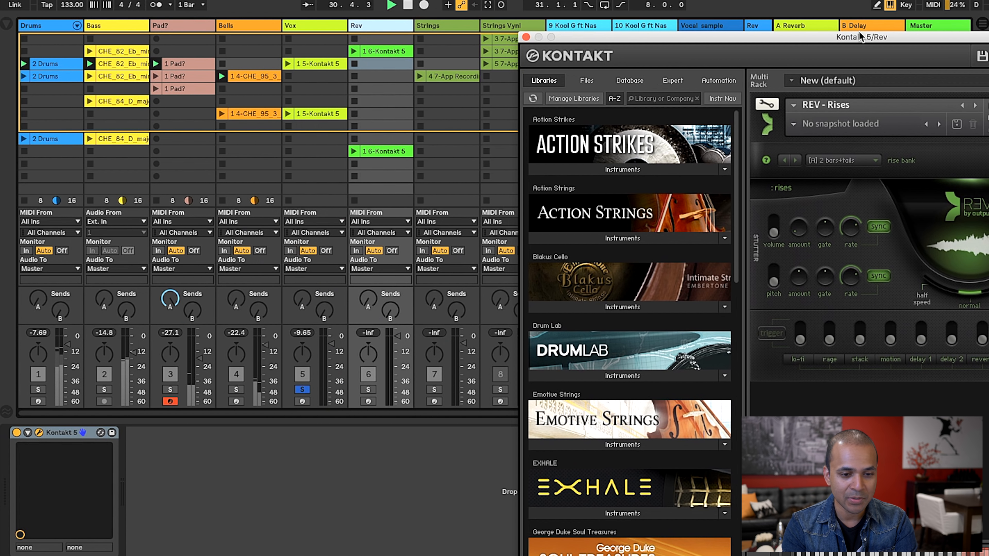
{"action": "left_click", "coordinate": [366, 395]}
{"action": "left_click", "coordinate": [368, 389]}
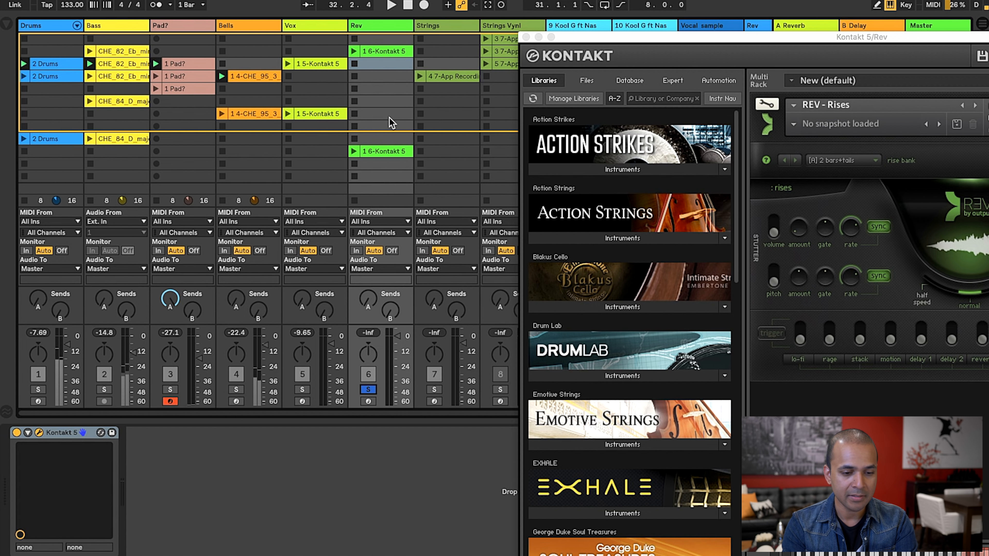
{"action": "left_click", "coordinate": [354, 51]}
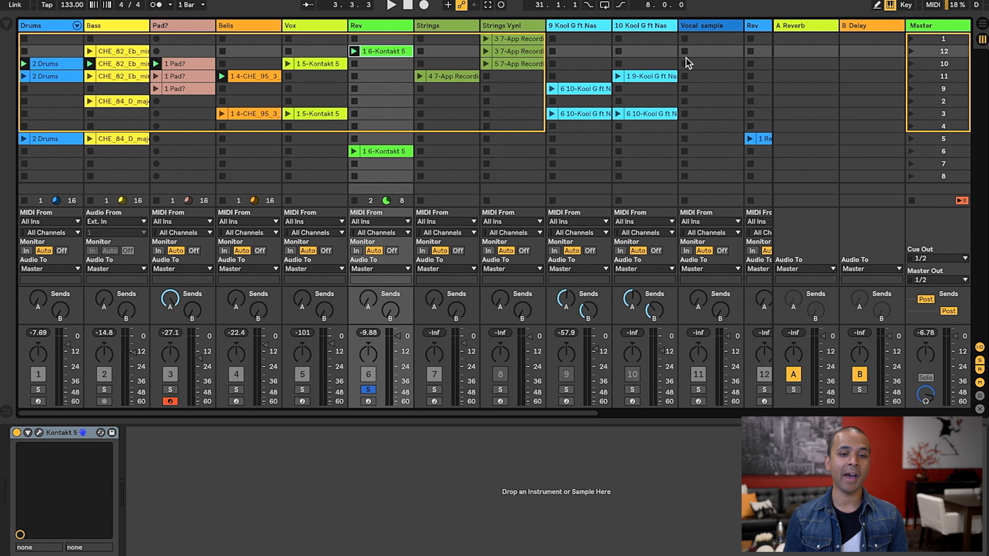
Show the arrangement timeline, enlarge it to reveal more tracks, and play the song
{"action": "key", "text": "Tab"}
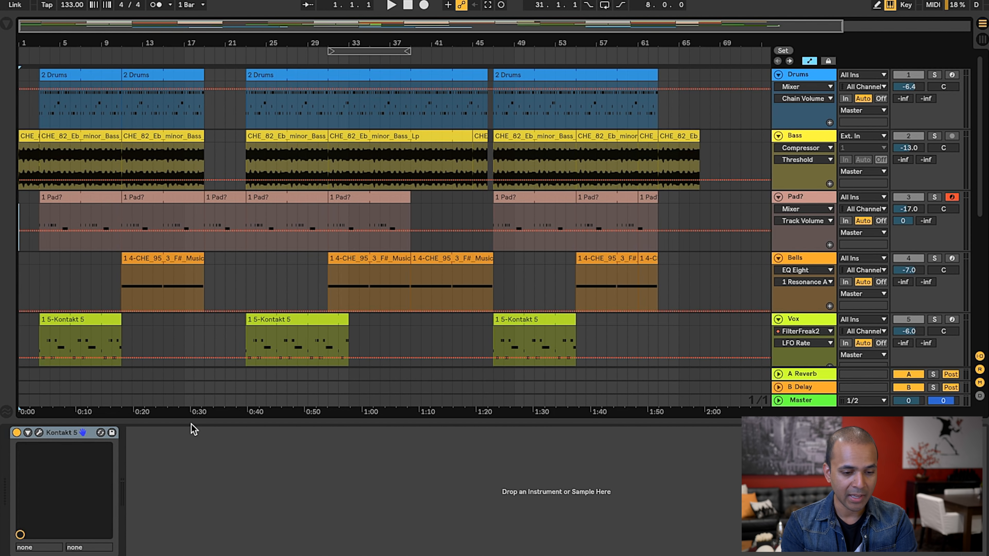
{"action": "left_click_drag", "start_coordinate": [191, 422], "coordinate": [175, 555]}
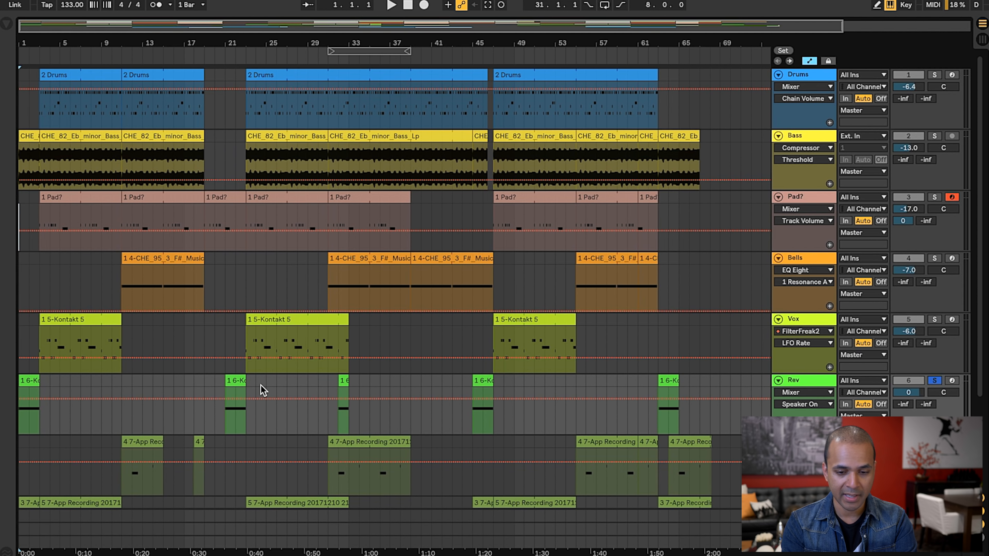
{"action": "key", "text": "space"}
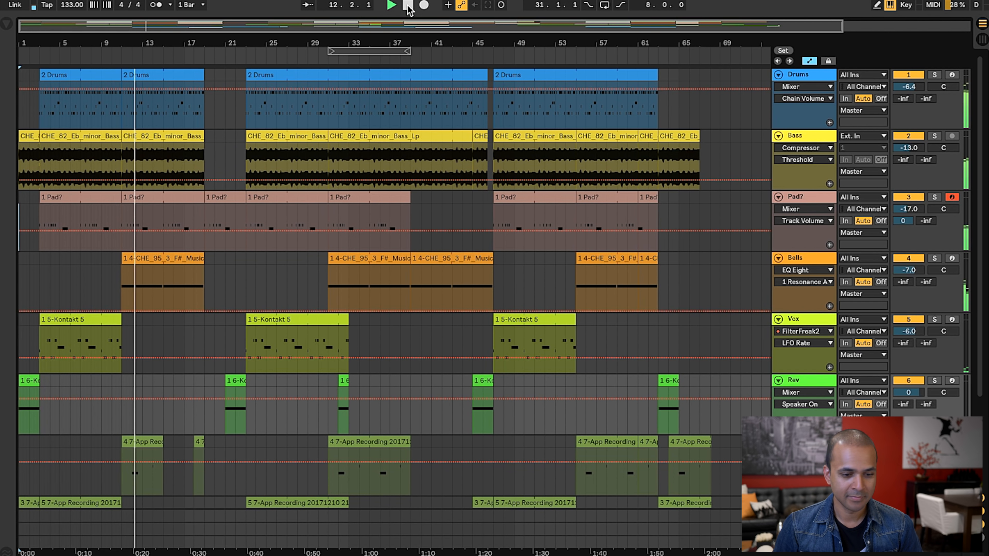
Stop the song, audition the Strings sample, switch its sampler to Slice mode and play the arrangement from bar 11
{"action": "left_click", "coordinate": [407, 5]}
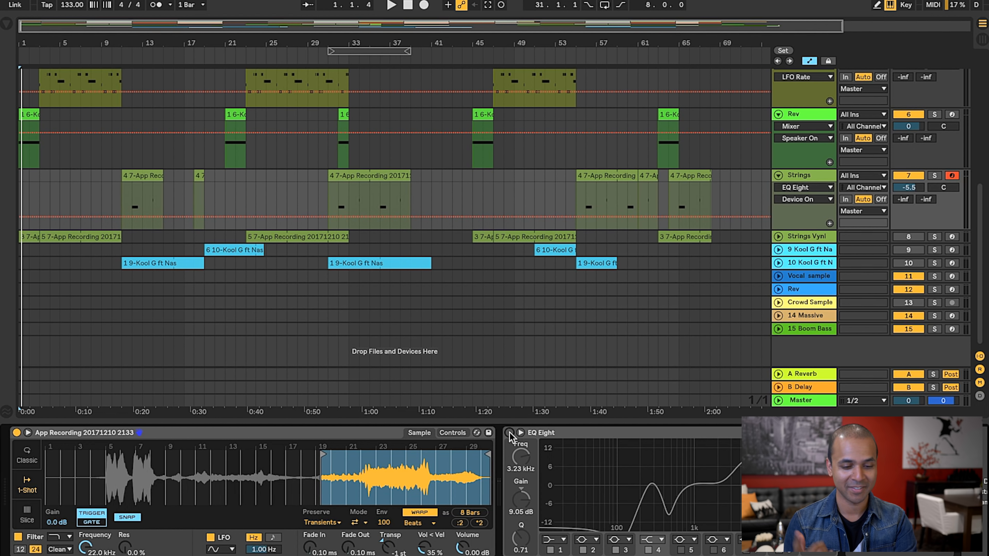
{"action": "key", "text": "a"}
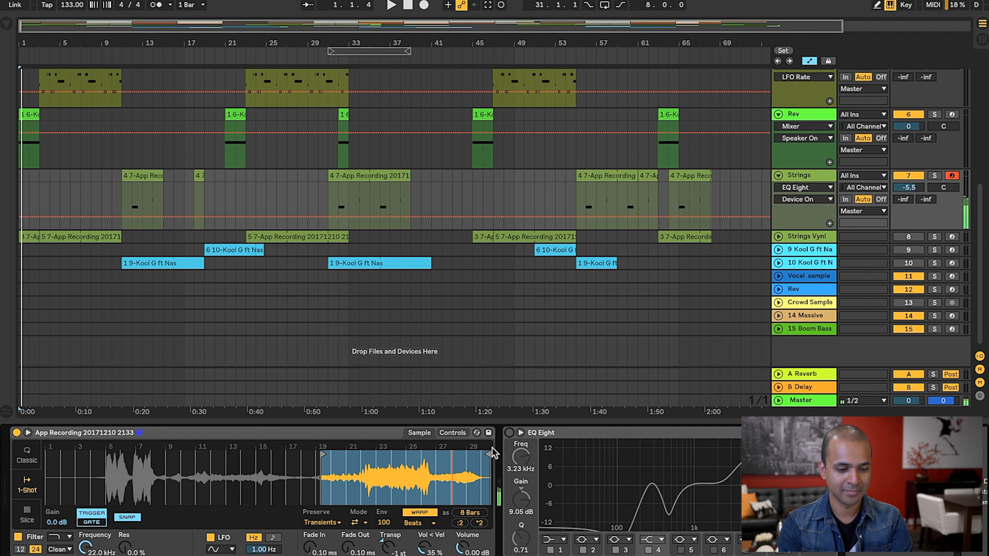
{"action": "left_click", "coordinate": [26, 514]}
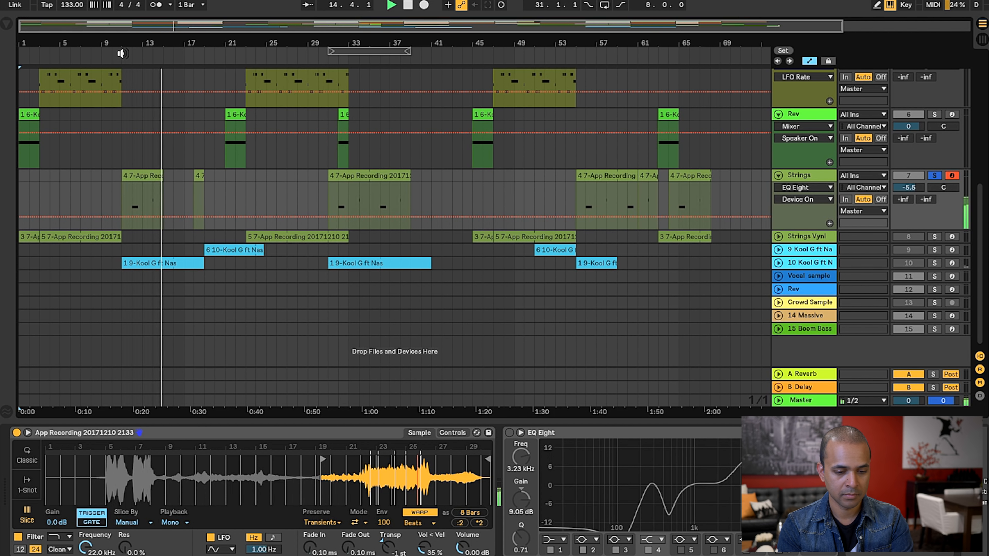
{"action": "key", "text": "space"}
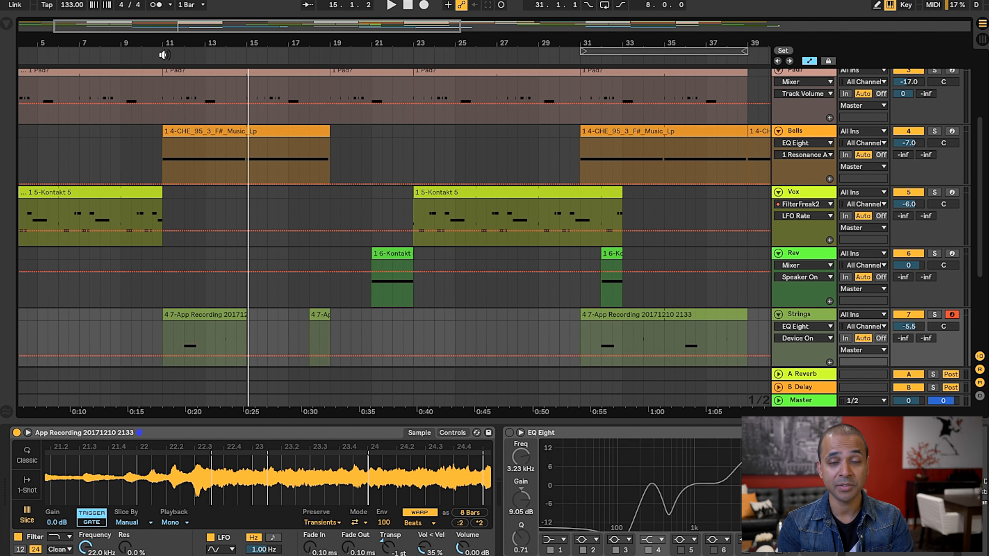
{"action": "left_click", "coordinate": [159, 55]}
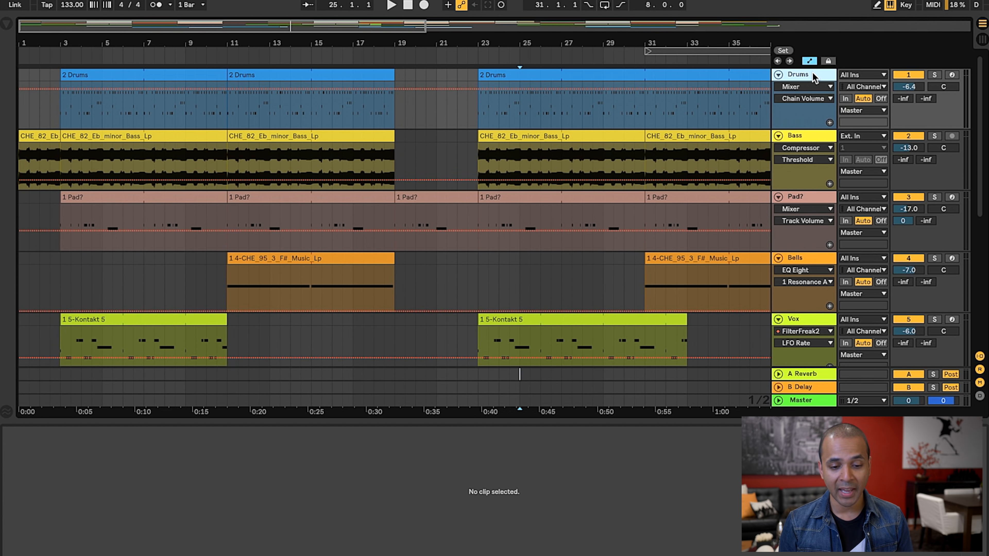
Inspect the Drums track's device chain from Abyss Kit through Glue Compressor, and the Bass track's sidechain Compressor
{"action": "left_click", "coordinate": [813, 73]}
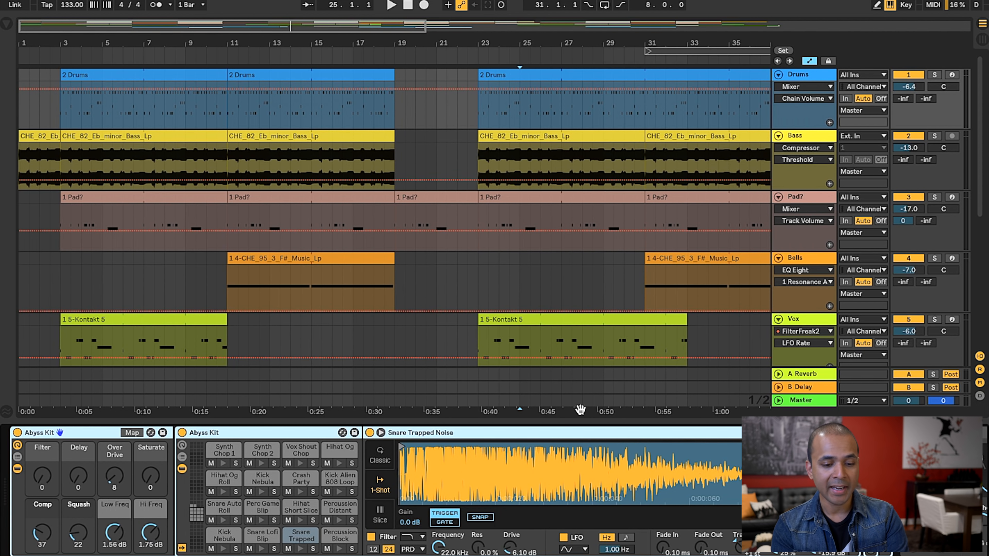
{"action": "scroll", "coordinate": [518, 460], "scroll_direction": "right", "scroll_amount": 5}
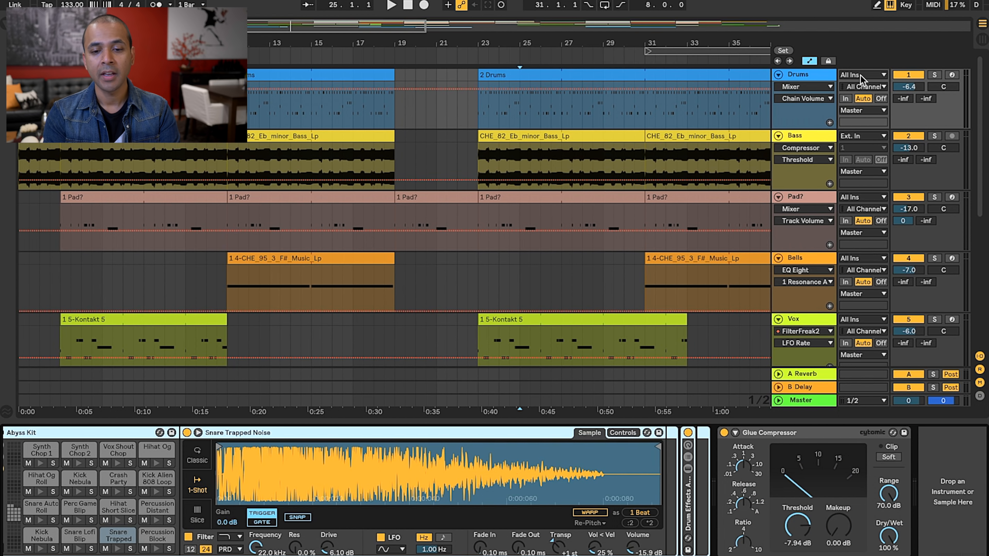
{"action": "left_click", "coordinate": [813, 73]}
{"action": "left_click", "coordinate": [818, 436]}
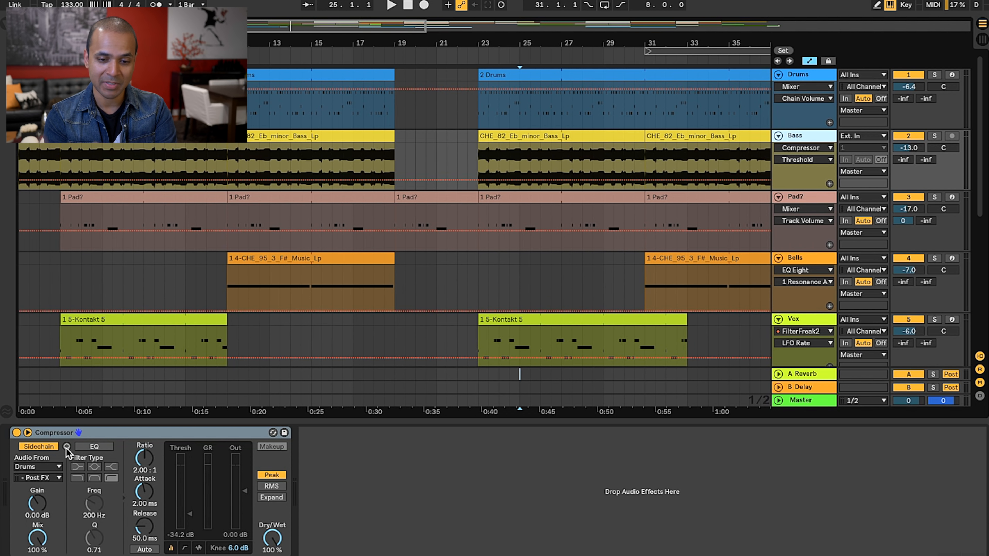
Show the Pad? track's Overdrive and iZotope Vinyl effects and open the iZotope Vinyl plug-in window
{"action": "left_click", "coordinate": [796, 197]}
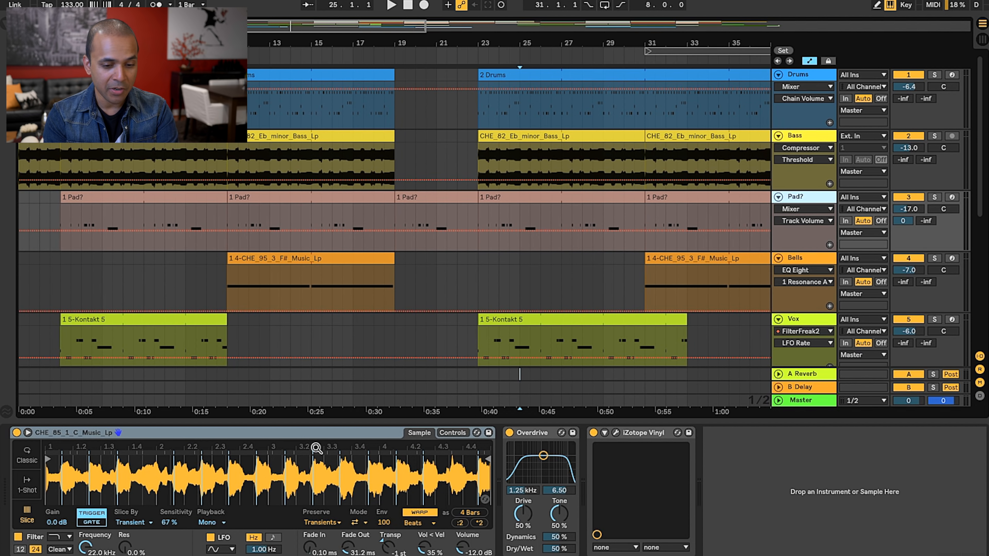
{"action": "left_click", "coordinate": [530, 433]}
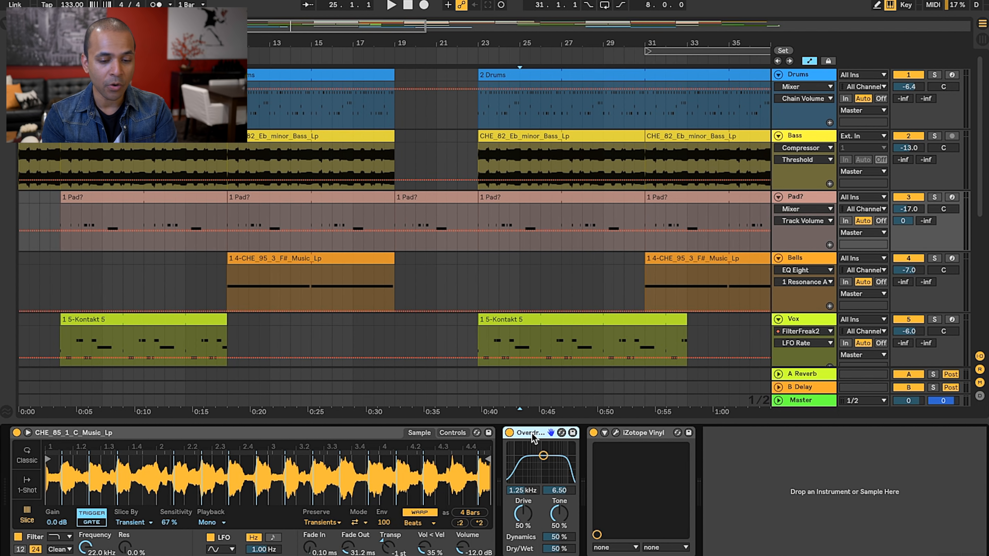
{"action": "left_click", "coordinate": [637, 434]}
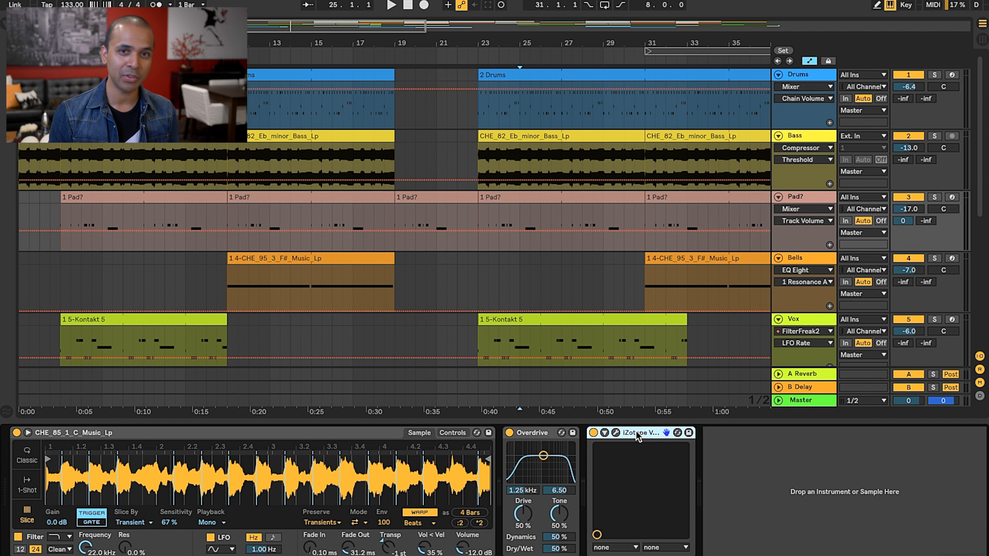
{"action": "left_click", "coordinate": [615, 433]}
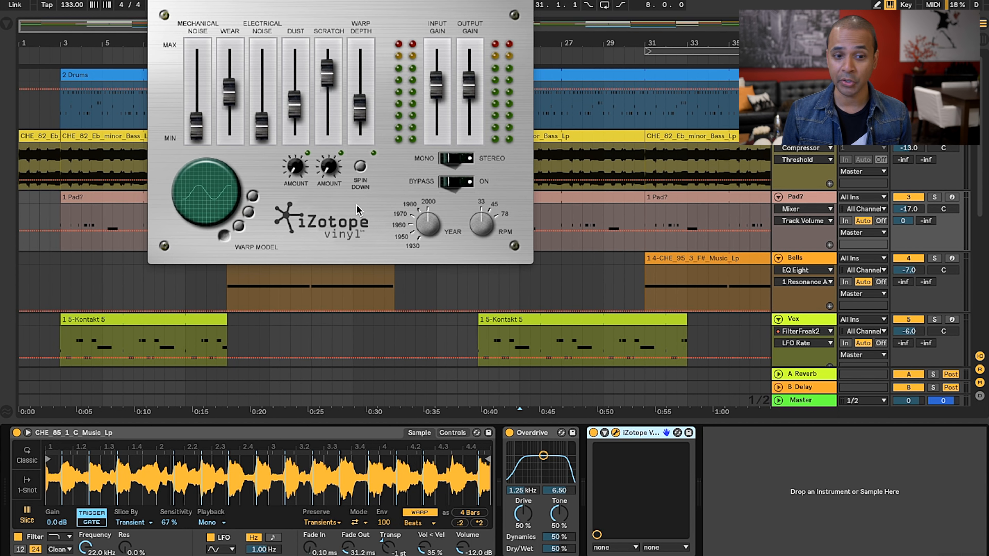
Compare the Pad? sound from bar 19 with iZotope Vinyl and Overdrive turned off and with both turned back on
{"action": "left_click", "coordinate": [593, 433]}
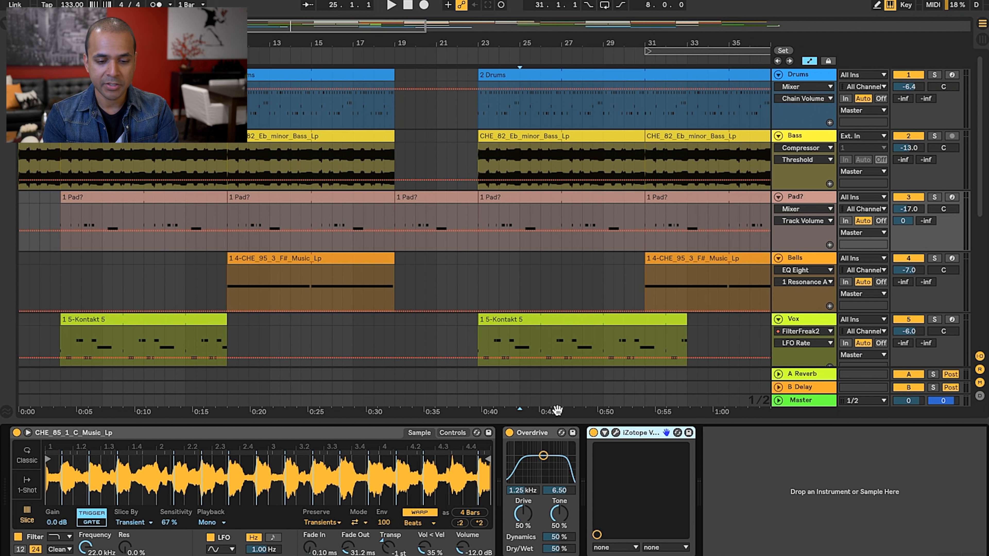
{"action": "left_click", "coordinate": [509, 432]}
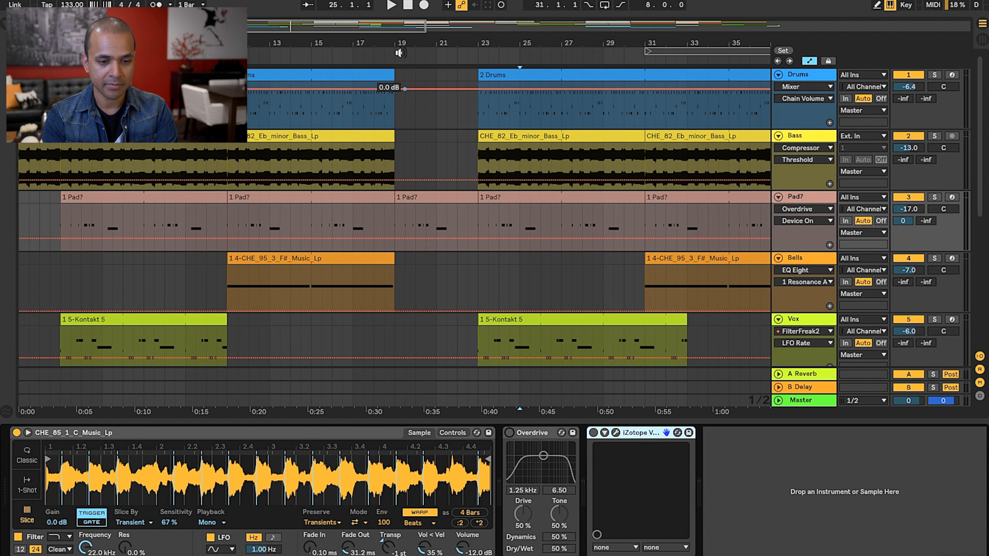
{"action": "left_click", "coordinate": [396, 51]}
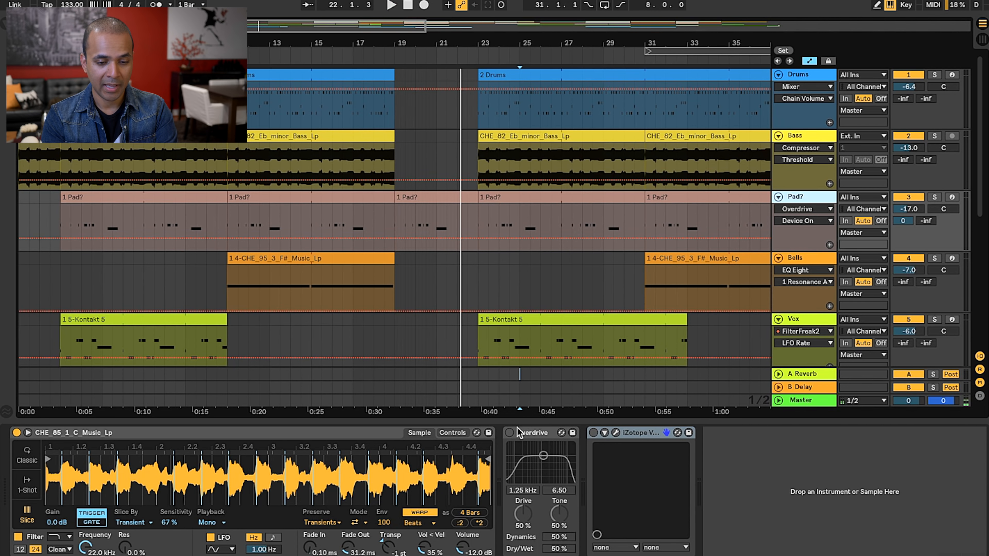
{"action": "left_click", "coordinate": [510, 432]}
{"action": "left_click", "coordinate": [593, 433]}
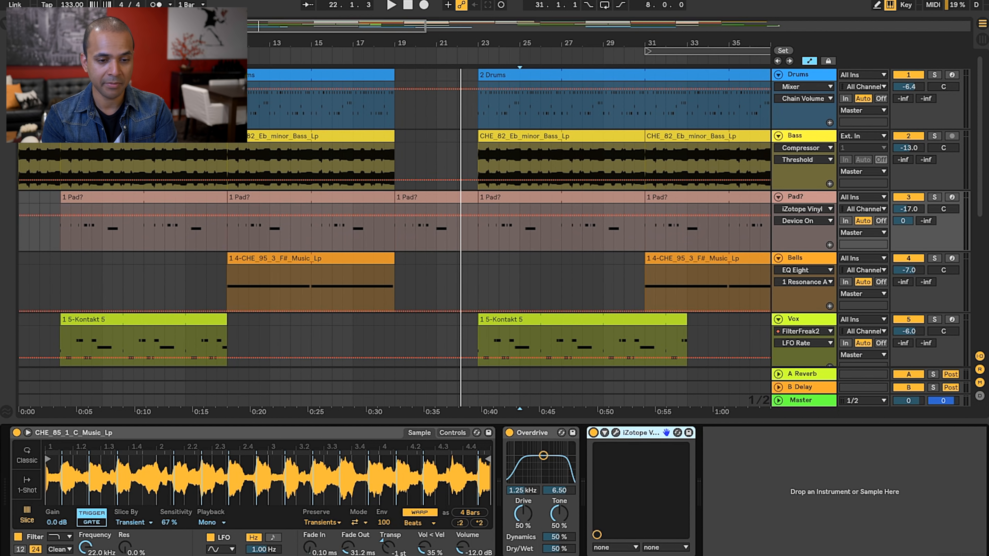
{"action": "left_click", "coordinate": [396, 55]}
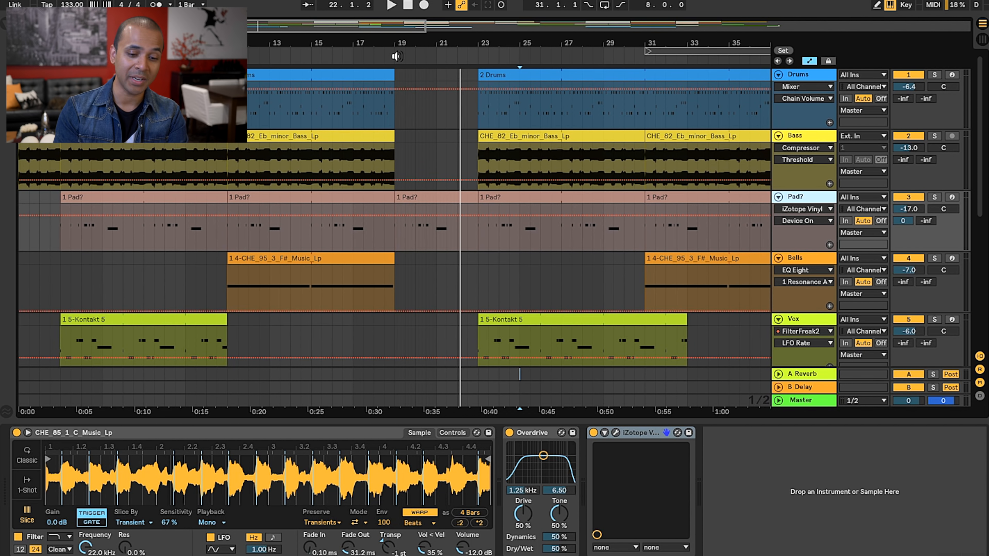
Inspect the EQ Eight curve on the Bells track and show the Vox track's devices
{"action": "left_click", "coordinate": [796, 262]}
{"action": "left_click", "coordinate": [582, 441]}
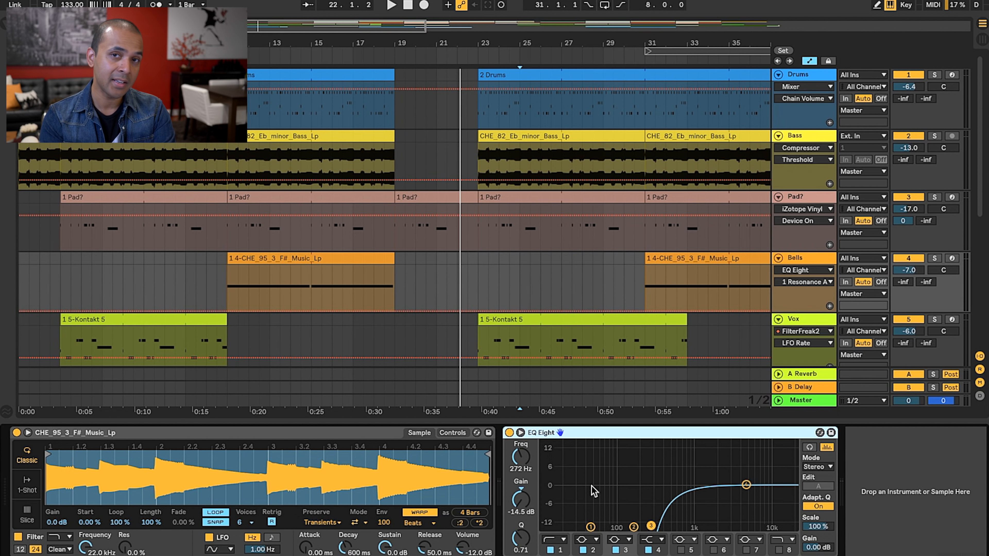
{"action": "scroll", "coordinate": [692, 225], "scroll_direction": "down", "scroll_amount": 5}
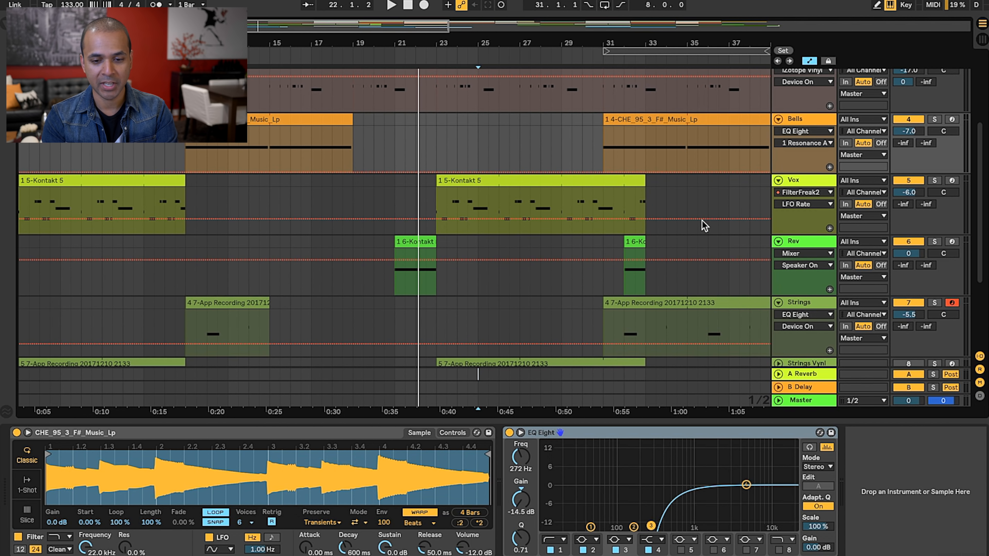
{"action": "left_click", "coordinate": [795, 181]}
{"action": "left_click", "coordinate": [482, 3]}
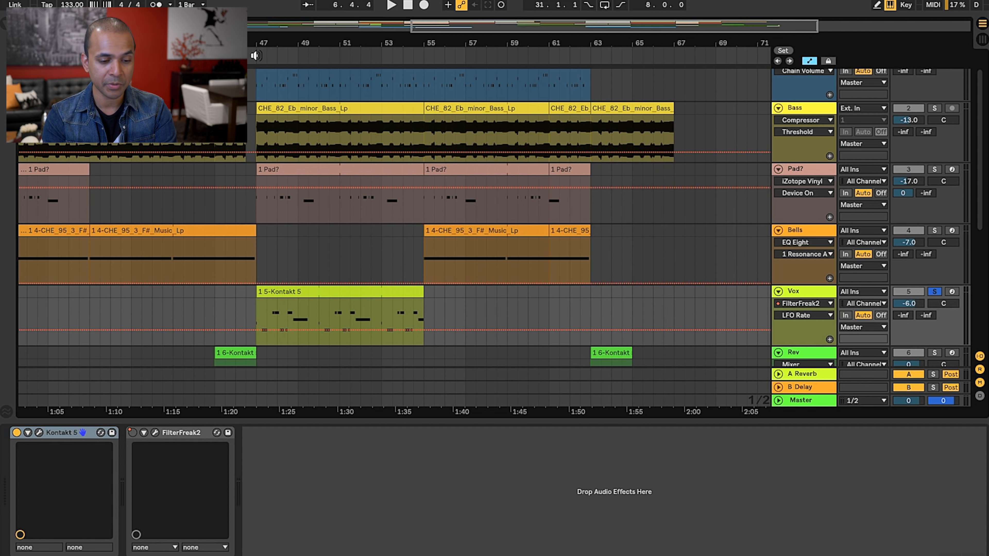
Open FilterFreak2 on the Vox track, move its window clear of the timeline ruler and play the soloed Vox clip from bar 47
{"action": "left_click", "coordinate": [183, 439]}
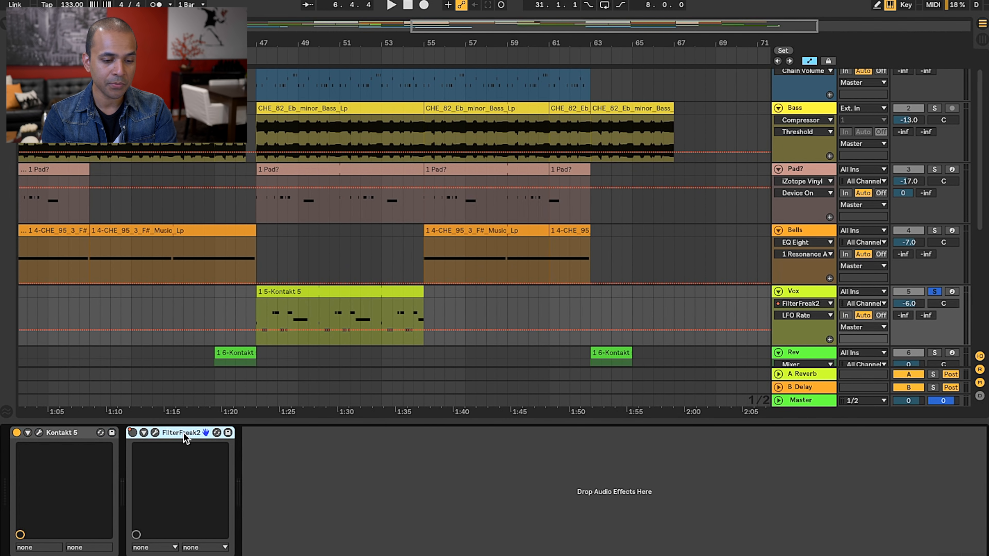
{"action": "left_click", "coordinate": [155, 433]}
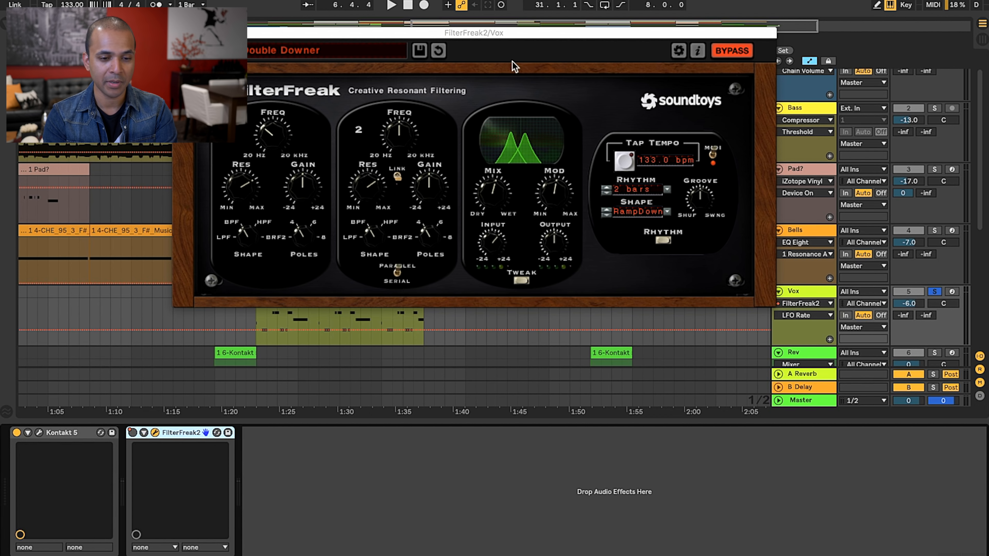
{"action": "left_click_drag", "start_coordinate": [472, 36], "coordinate": [665, 204]}
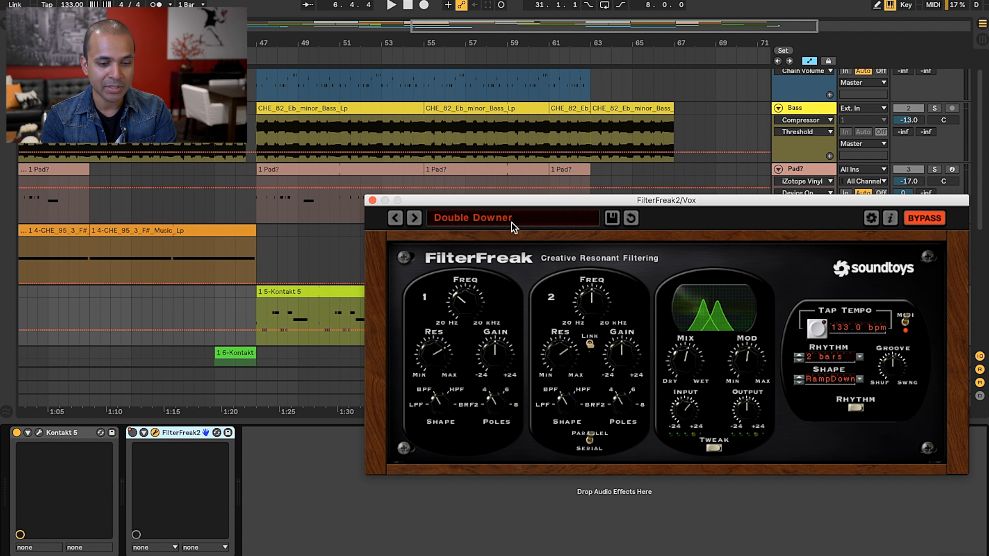
{"action": "left_click_drag", "start_coordinate": [486, 205], "coordinate": [464, 207]}
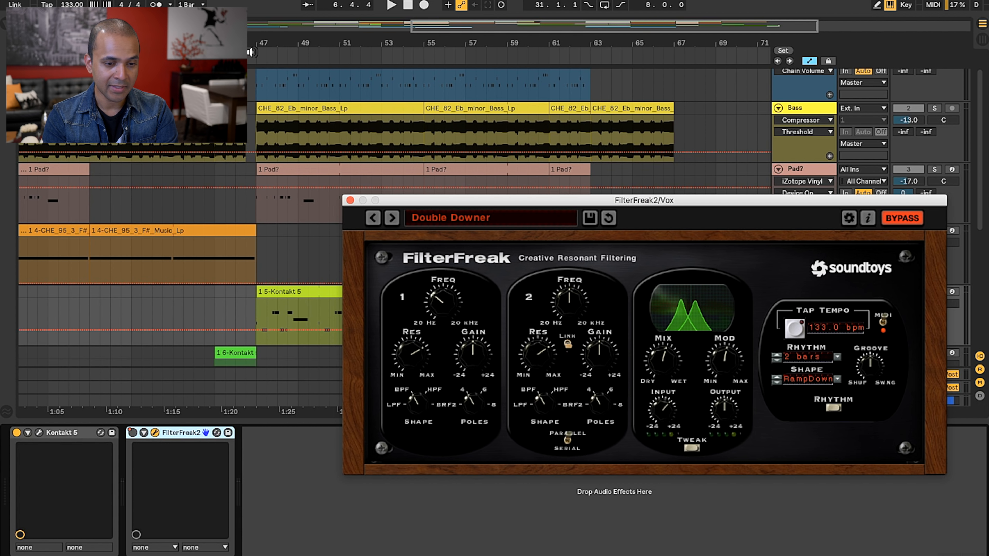
{"action": "left_click", "coordinate": [251, 52]}
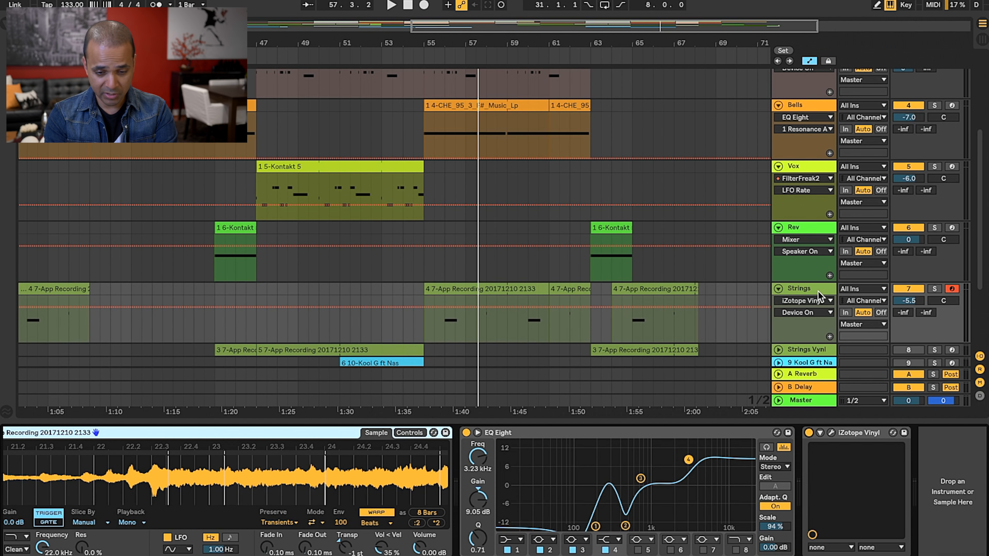
Find the Strings clips at bar 55 and inspect the track's EQ Eight and iZotope Vinyl effects
{"action": "scroll", "coordinate": [519, 310], "scroll_direction": "left", "scroll_amount": 15}
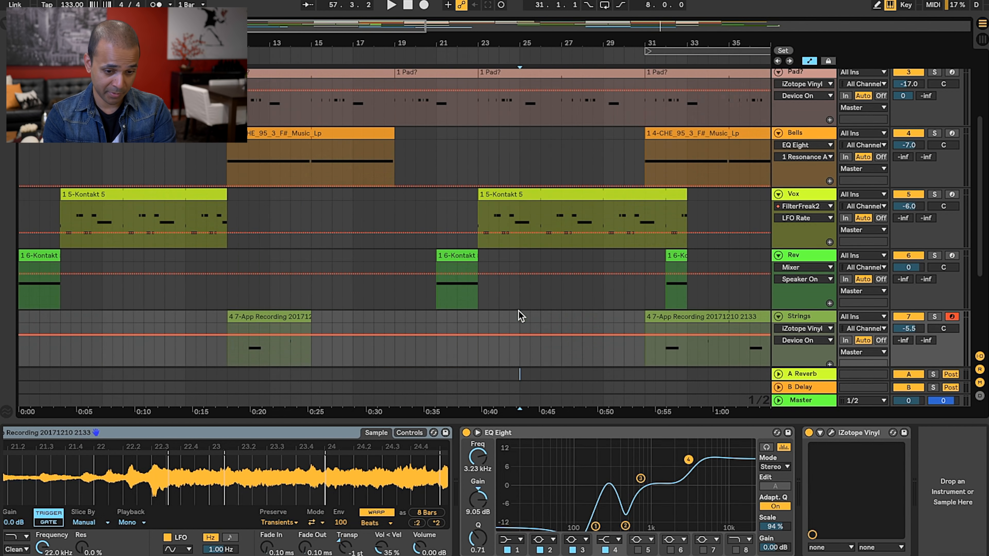
{"action": "scroll", "coordinate": [519, 310], "scroll_direction": "right", "scroll_amount": 17}
{"action": "scroll", "coordinate": [519, 310], "scroll_direction": "left", "scroll_amount": 2}
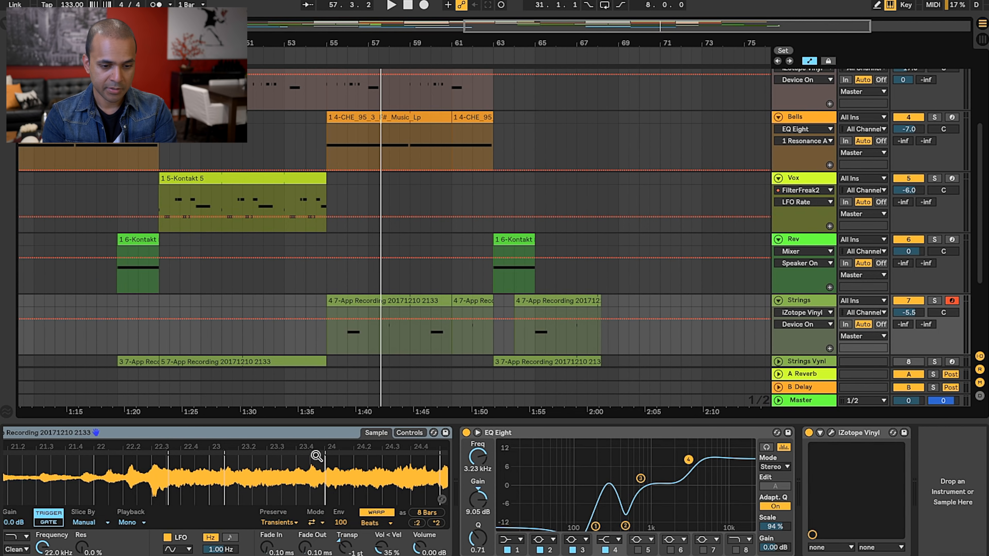
{"action": "left_click", "coordinate": [599, 443]}
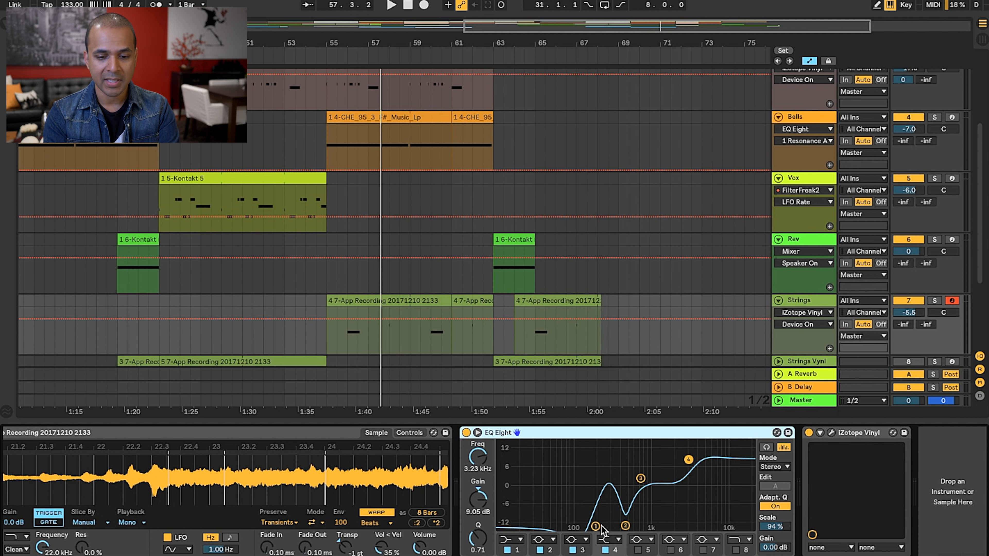
{"action": "left_click", "coordinate": [852, 434]}
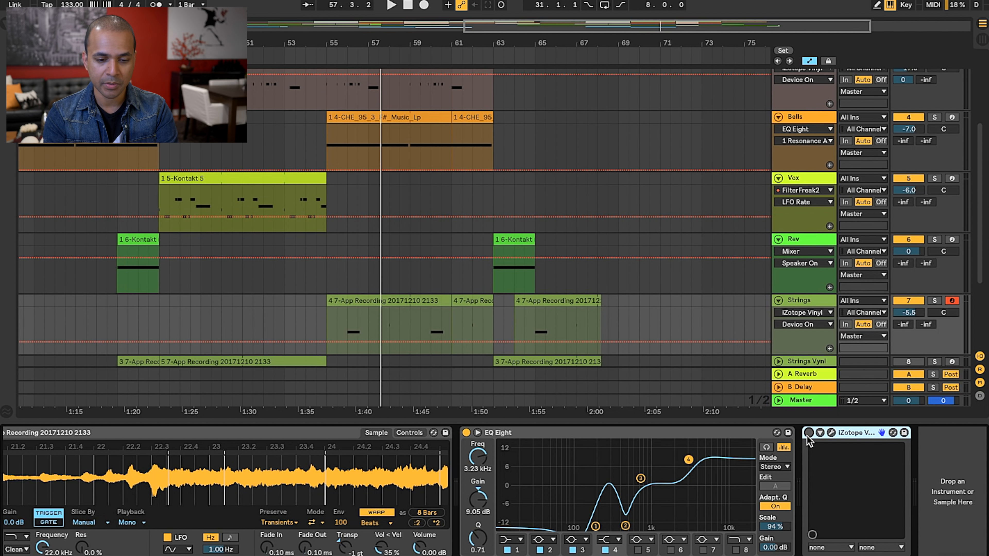
Play from bar 55 with the Strings track's EQ Eight and iZotope Vinyl off, turning both back on during playback
{"action": "left_click", "coordinate": [466, 432]}
{"action": "left_click", "coordinate": [329, 54]}
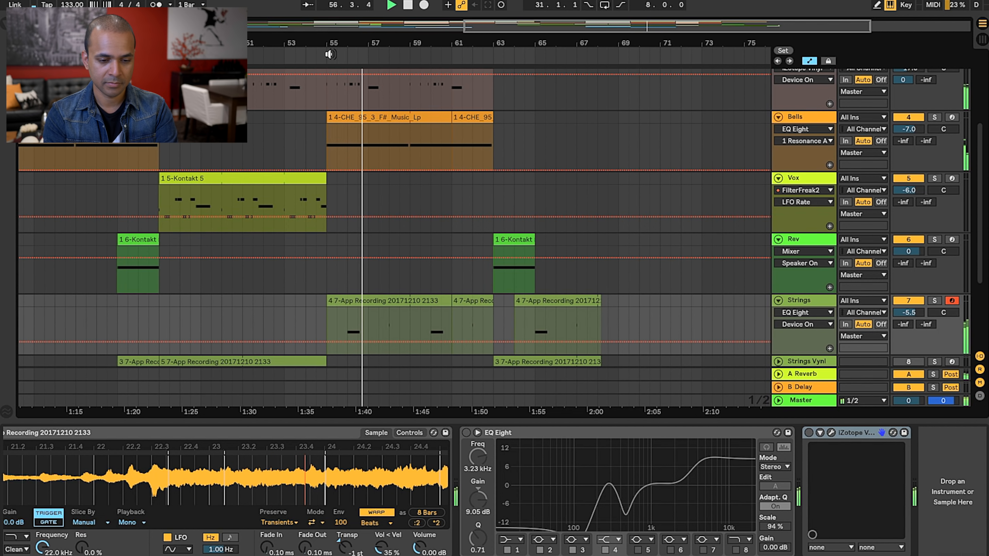
{"action": "left_click", "coordinate": [466, 432]}
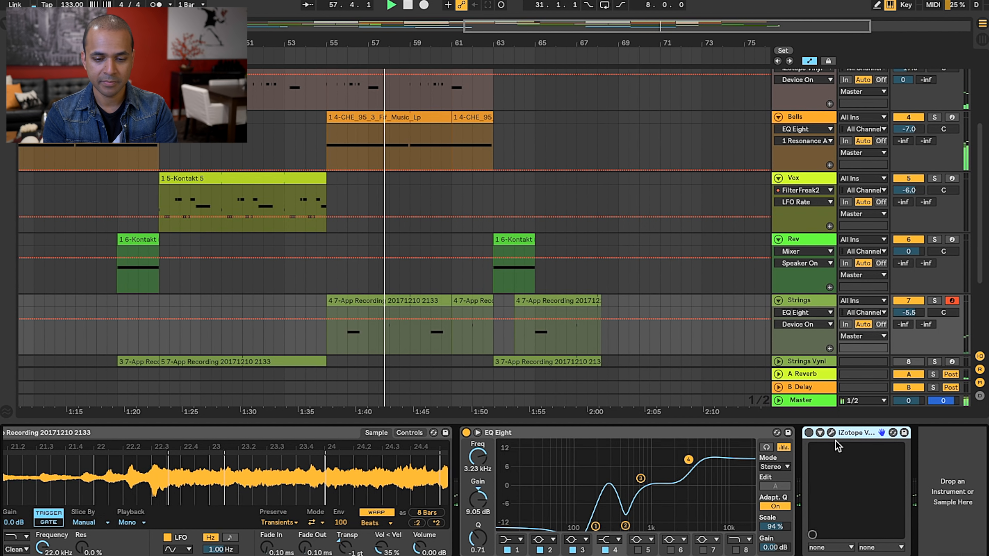
{"action": "left_click", "coordinate": [809, 432]}
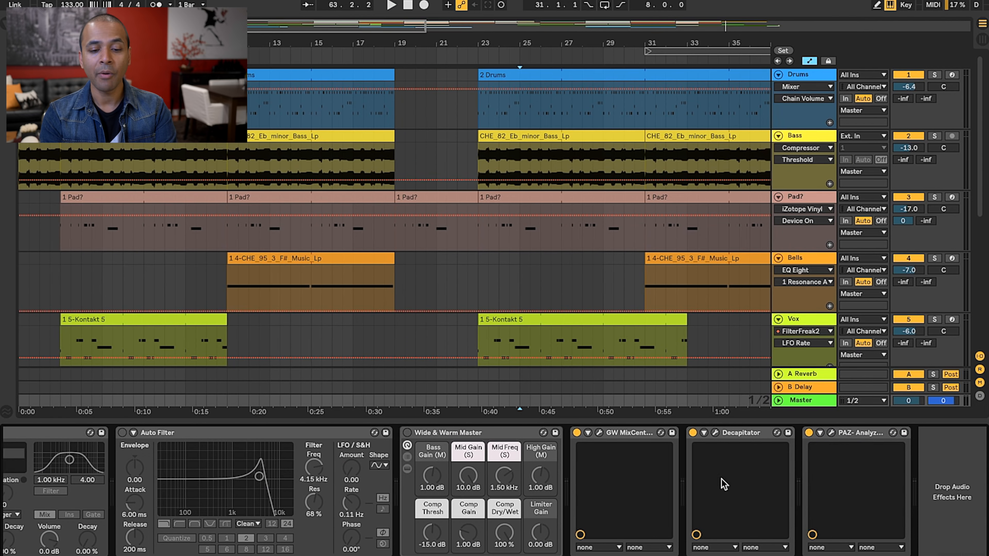
Examine the Master track's effect chain, from Knob 1 Super Looper to the PAZ analyzer
{"action": "scroll", "coordinate": [435, 464], "scroll_direction": "left", "scroll_amount": 10}
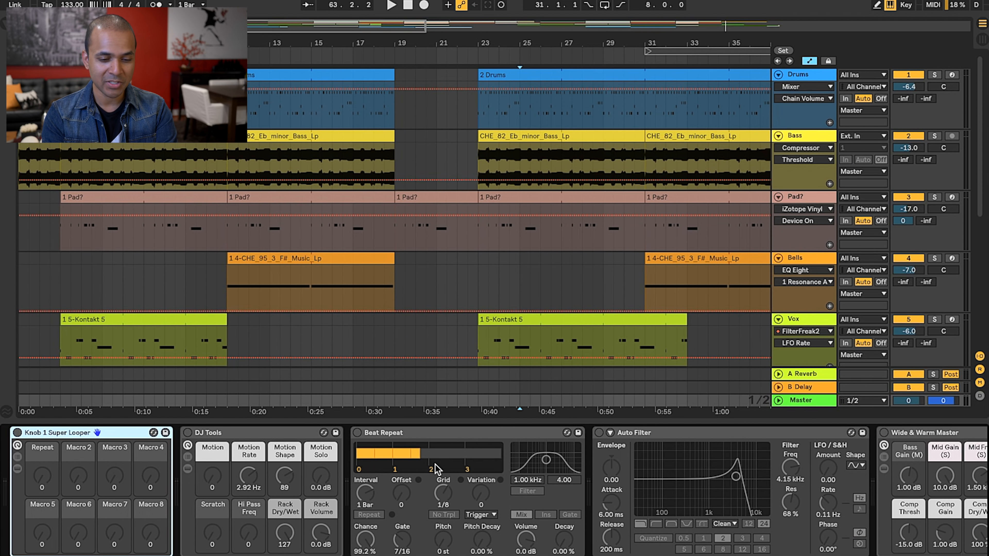
{"action": "scroll", "coordinate": [435, 465], "scroll_direction": "left", "scroll_amount": 3}
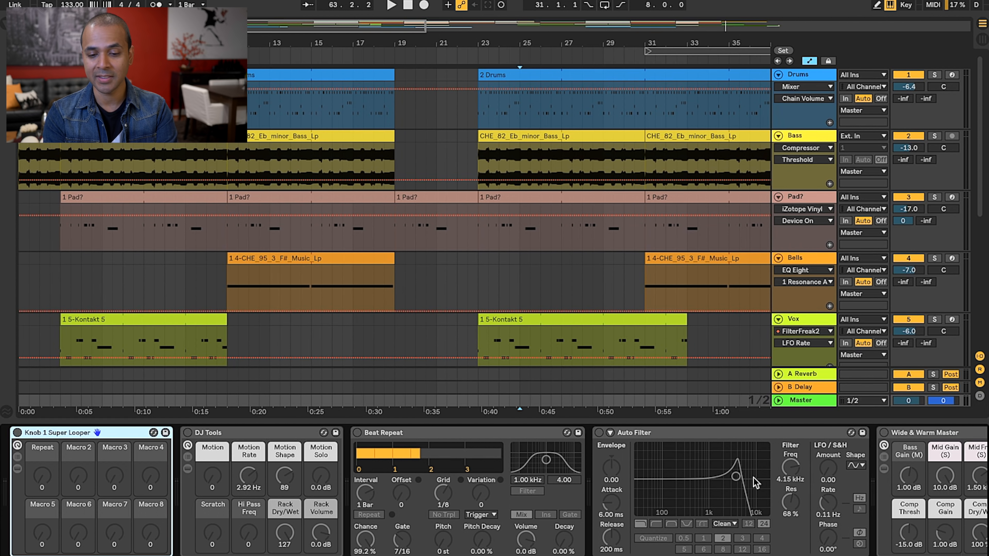
{"action": "scroll", "coordinate": [788, 484], "scroll_direction": "right", "scroll_amount": 12}
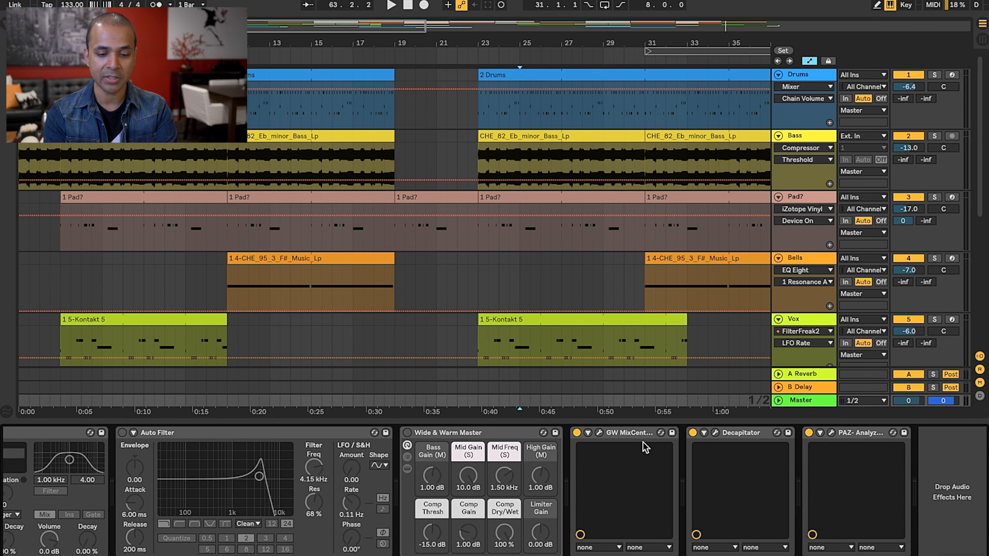
Inspect the Master track's GW MixCentric, Decapitator and PAZ Analyzer windows, moving the analyzer clear of Decapitator before closing the plug-in windows
{"action": "left_click", "coordinate": [600, 433]}
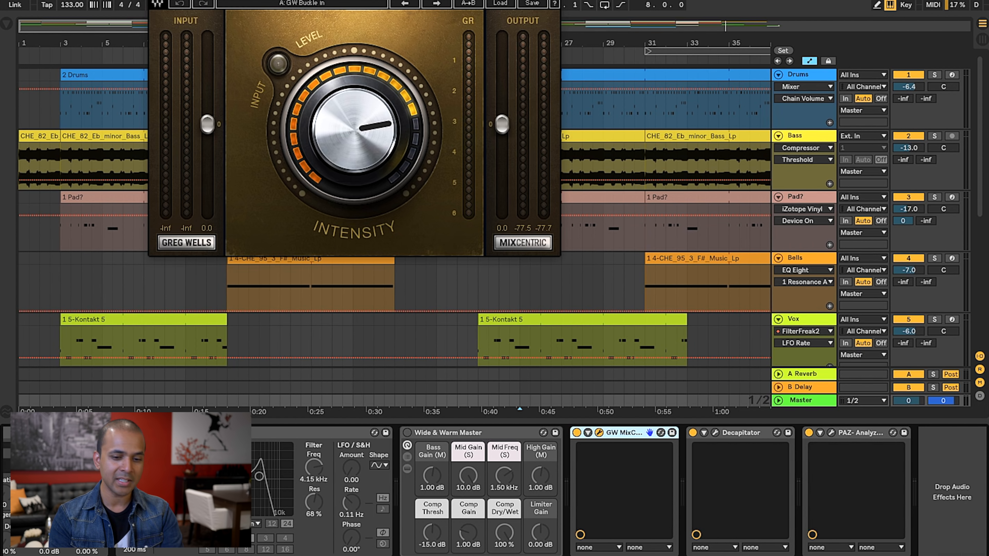
{"action": "left_click", "coordinate": [715, 433]}
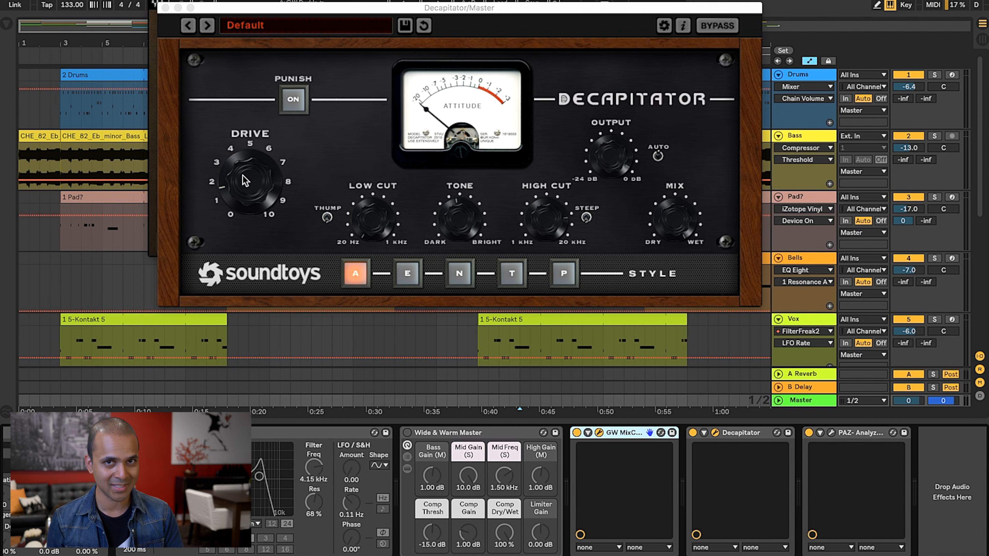
{"action": "left_click", "coordinate": [831, 432]}
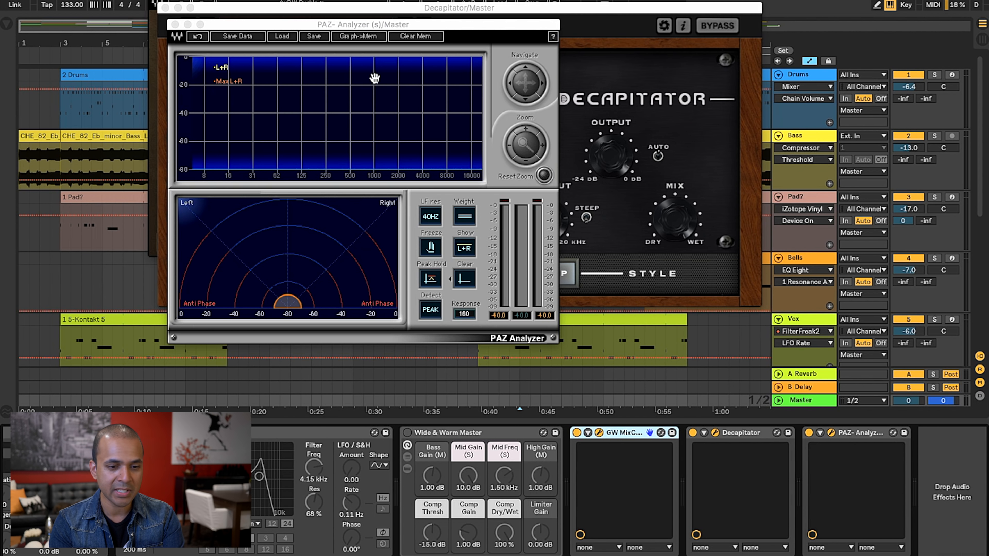
{"action": "left_click_drag", "start_coordinate": [371, 27], "coordinate": [540, 174]}
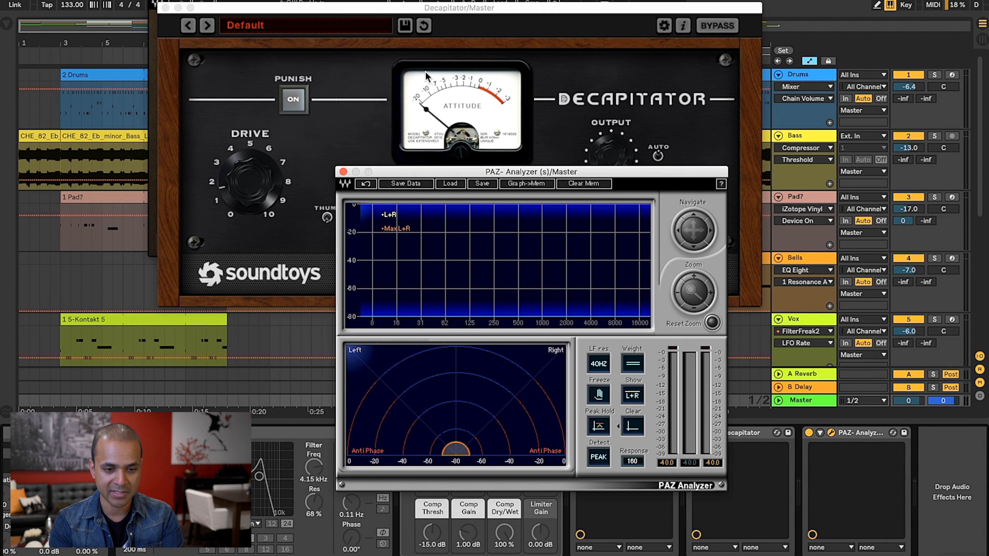
{"action": "left_click", "coordinate": [343, 171]}
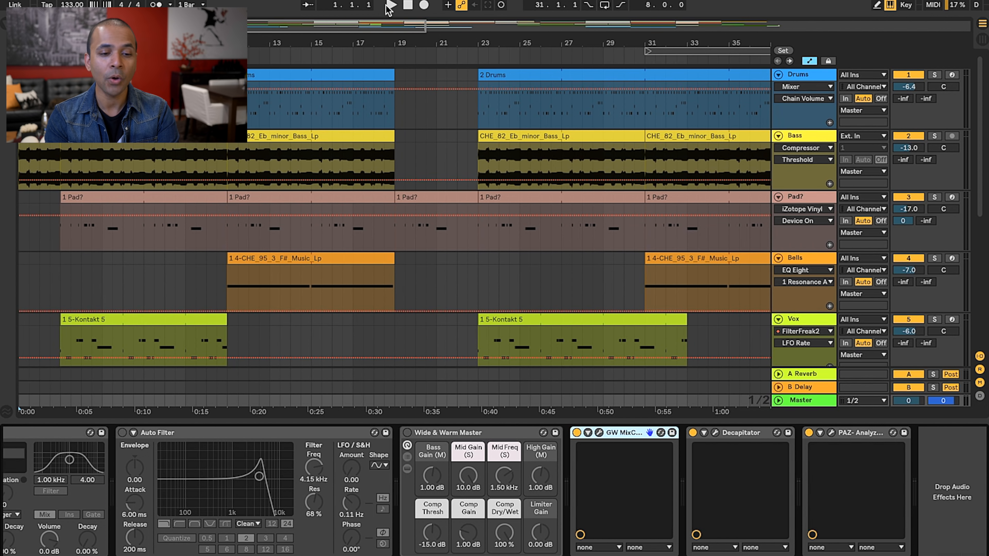
Play the full arrangement from bar 1
{"action": "left_click", "coordinate": [390, 5]}
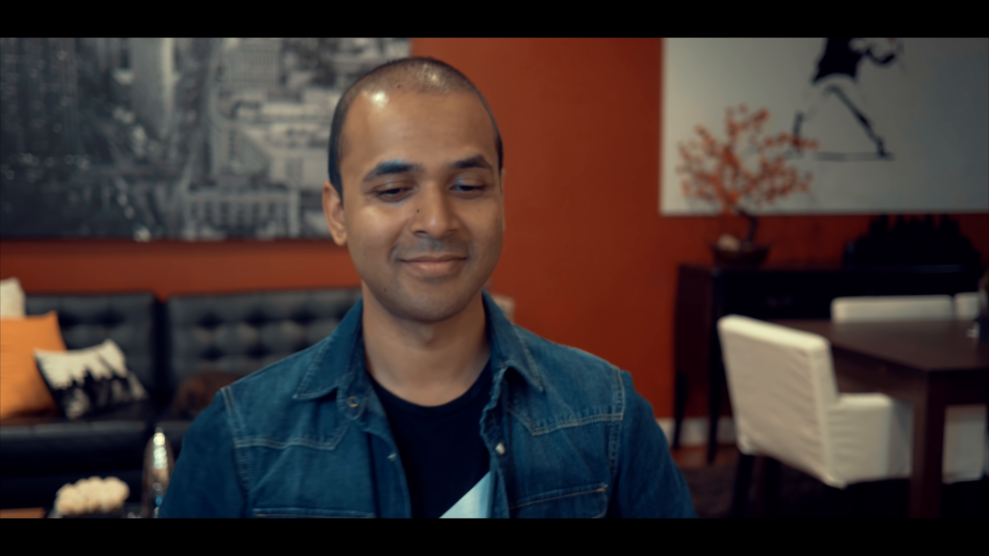